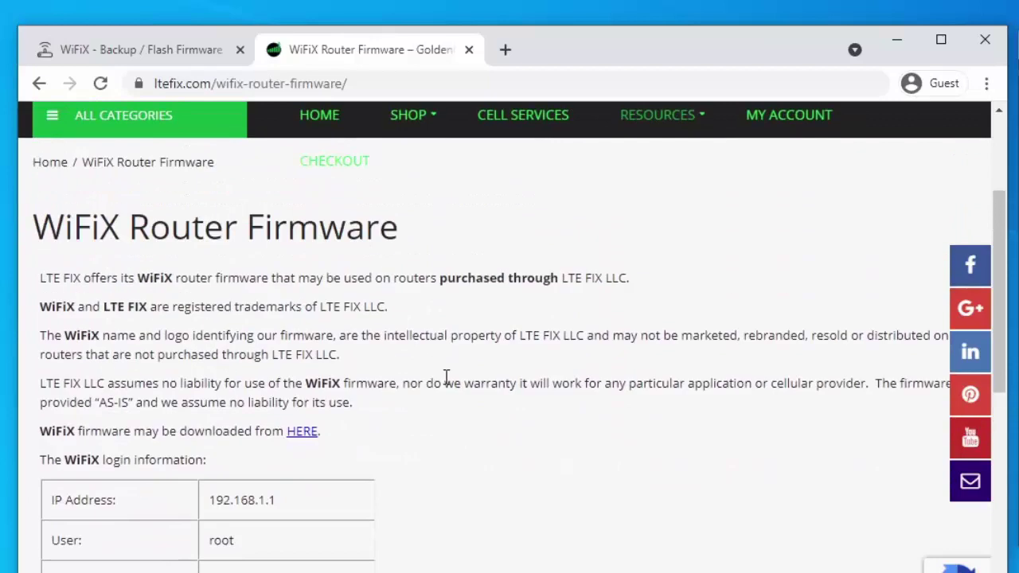
scroll(448, 382, down, 2)
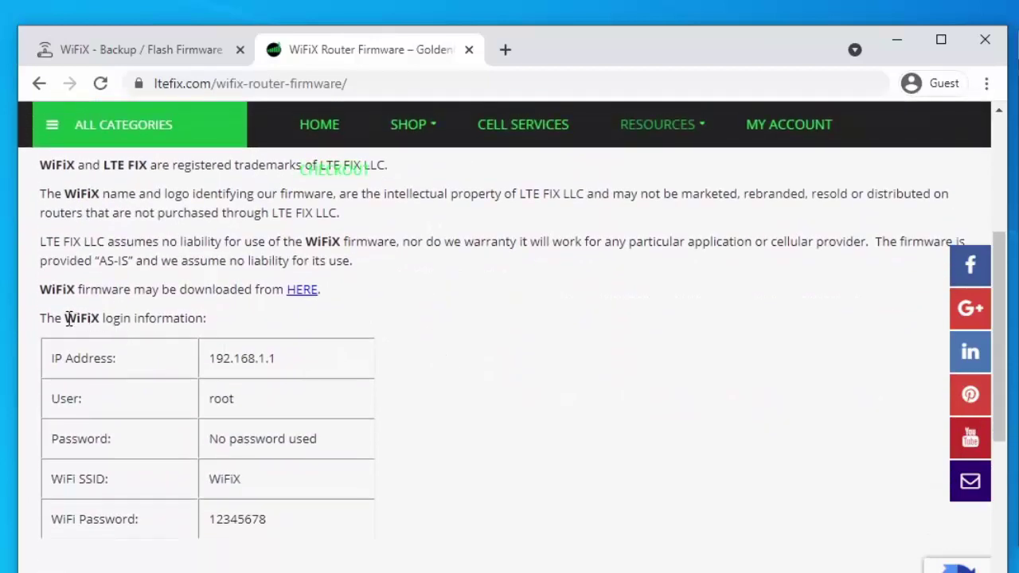
drag(66, 319, 102, 318)
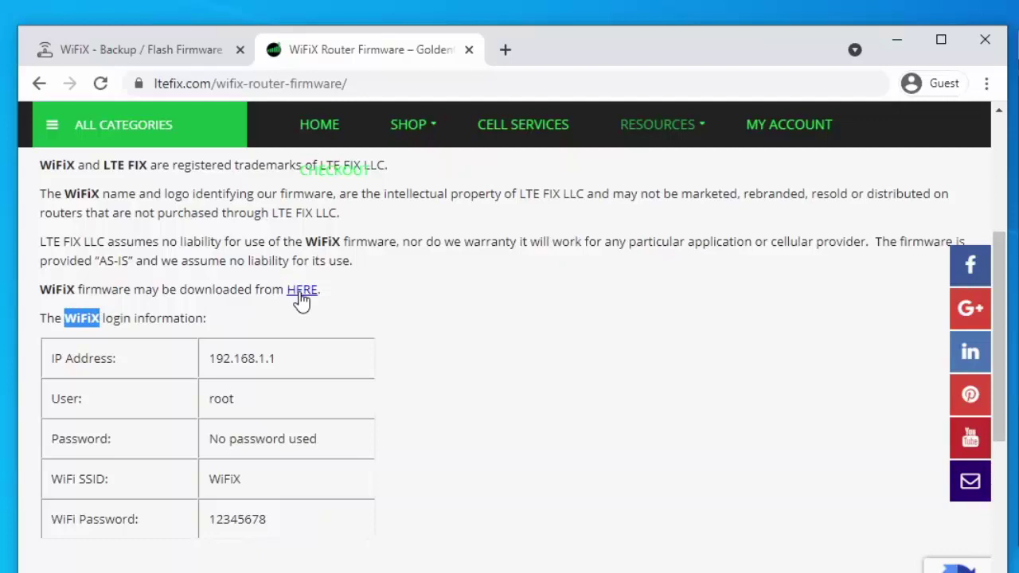
scroll(398, 416, up, 4)
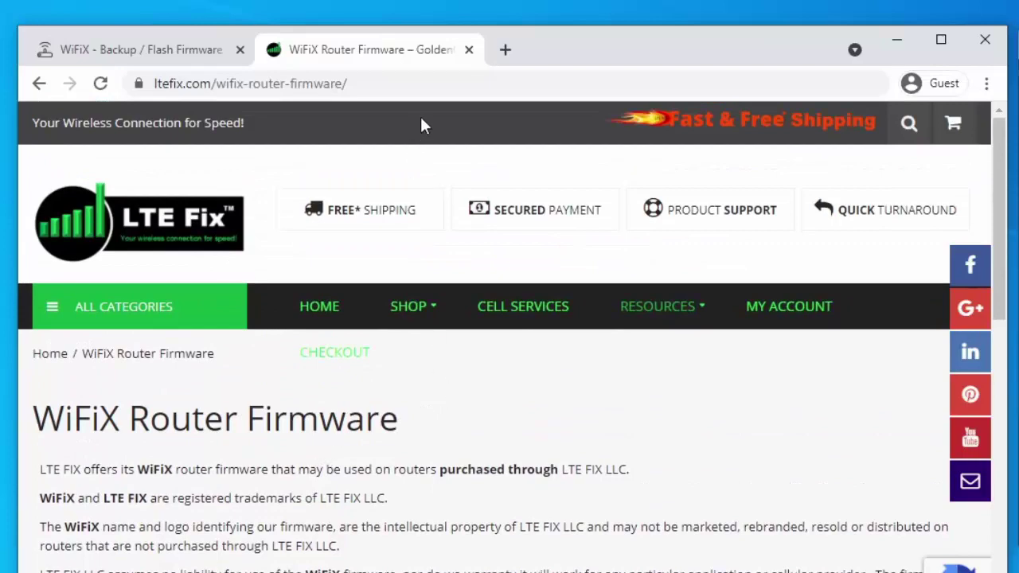
Step: Close the firmware information tab and start a continuous ping 192.168.1.1 -t in Command Prompt
click(470, 49)
click(965, 296)
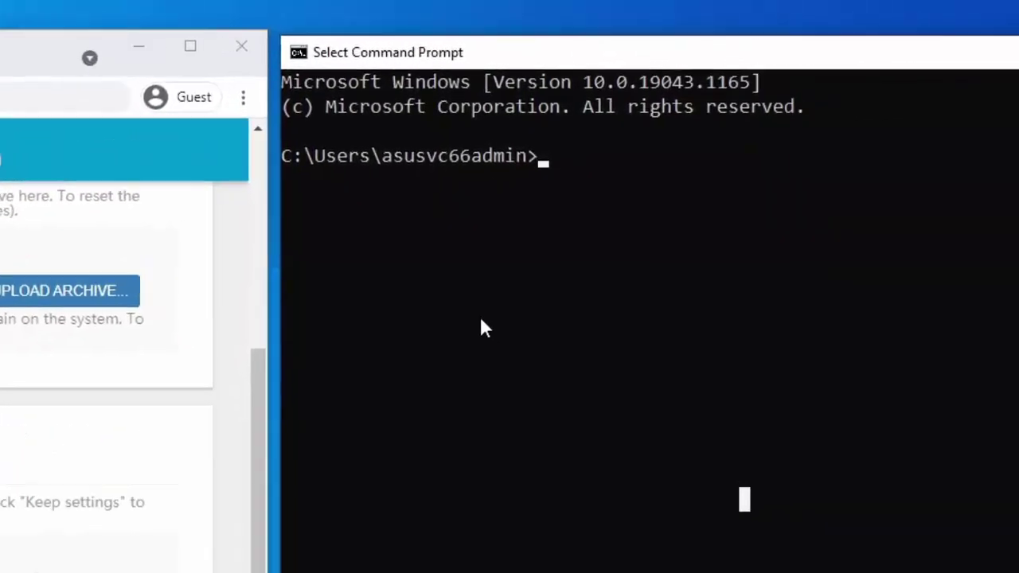
text(ping )
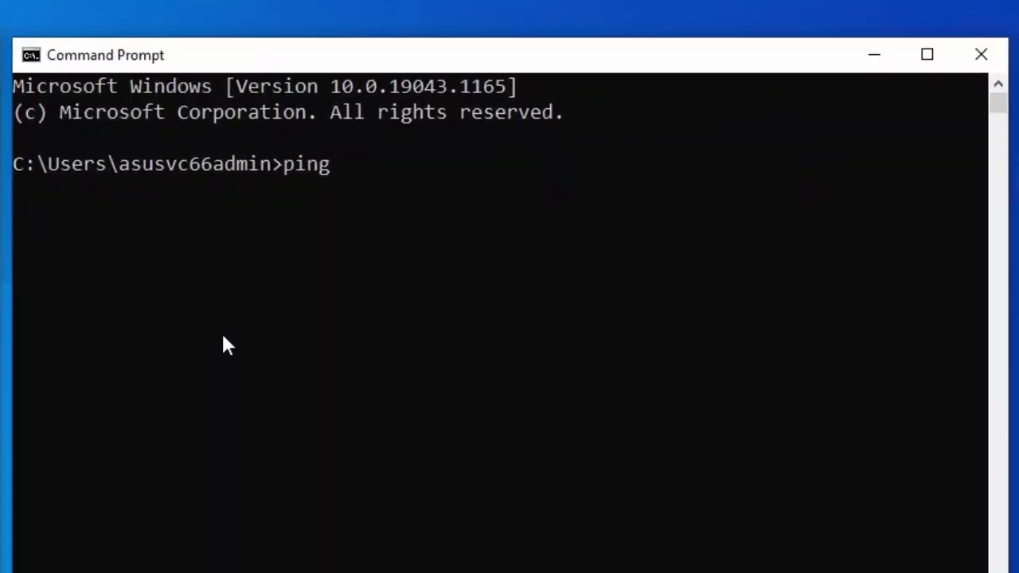
text(192.168.1.)
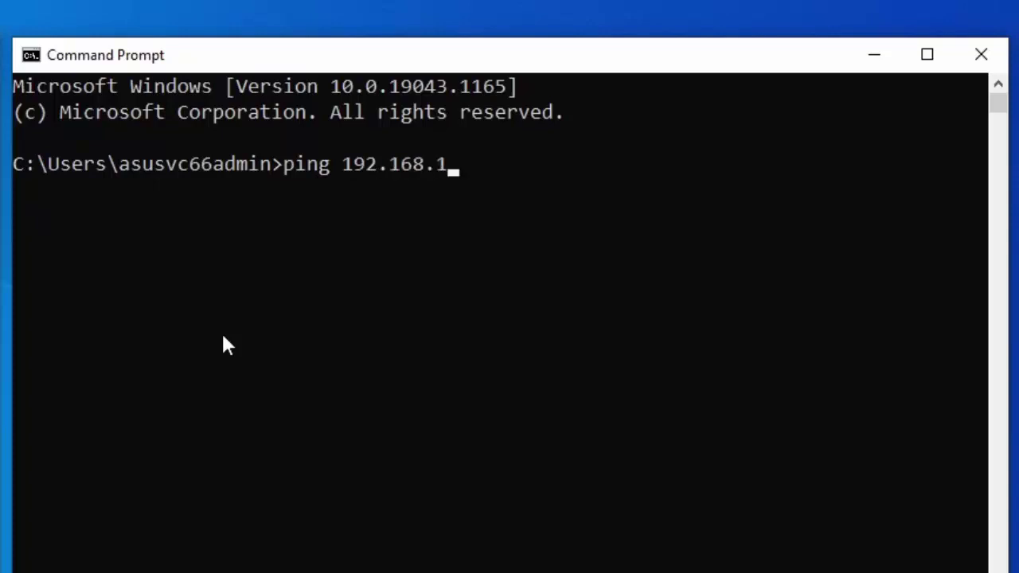
text(1 -t)
key(Return)
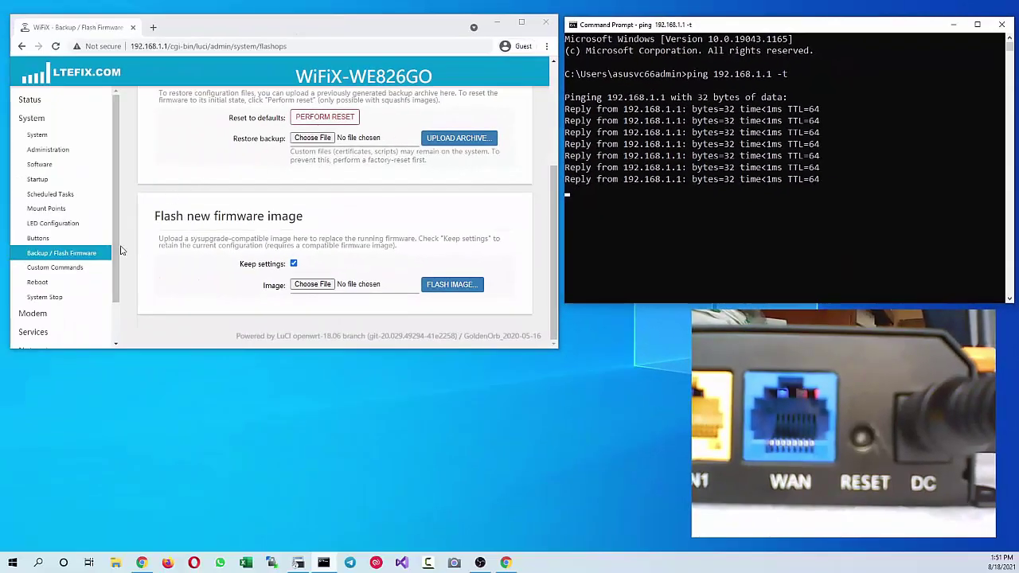
Step: Drag on screen while LuCI returns to the Authorization Required login and the ping continues
drag(76, 111, 114, 94)
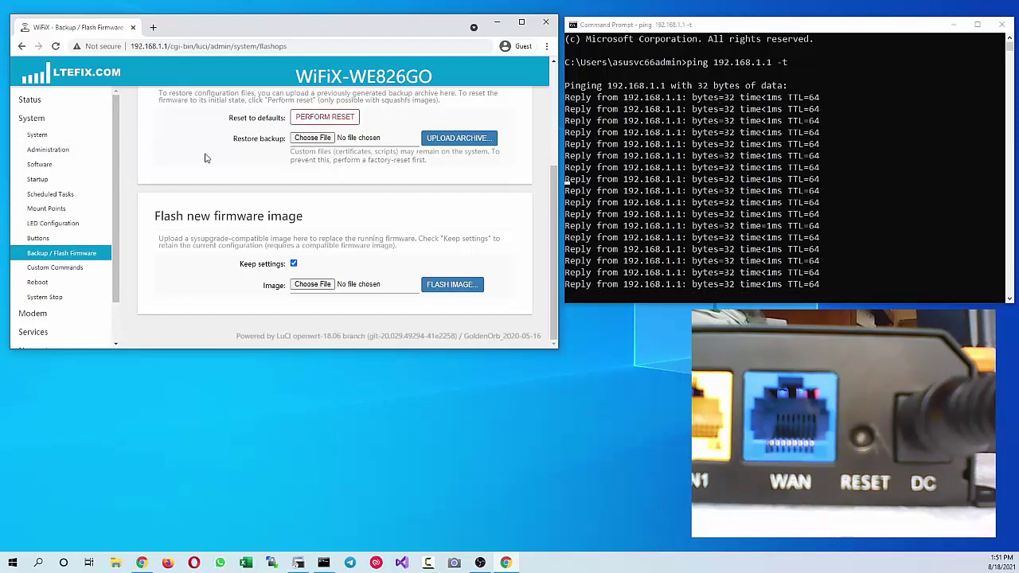
drag(119, 261, 114, 336)
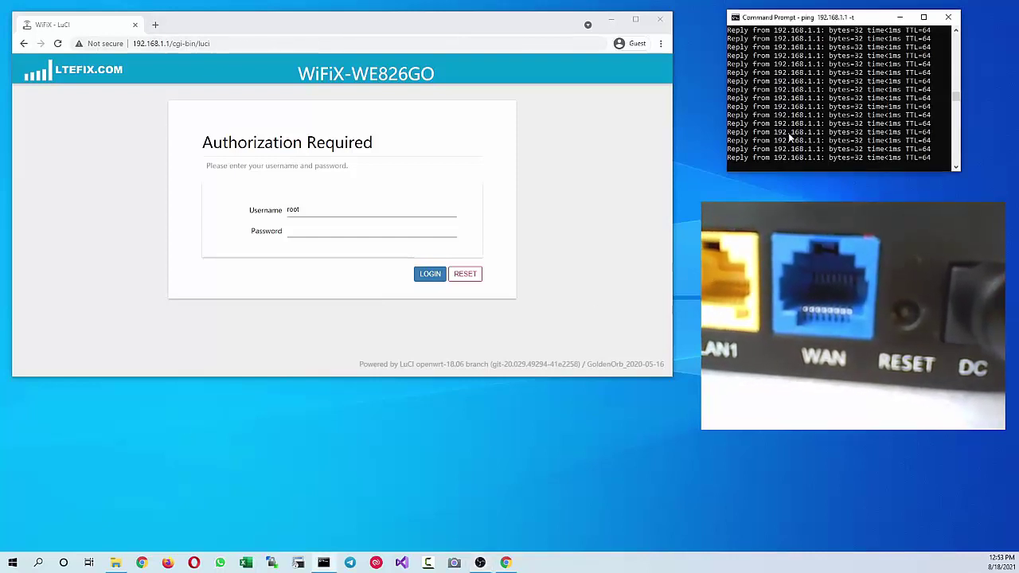
click(806, 89)
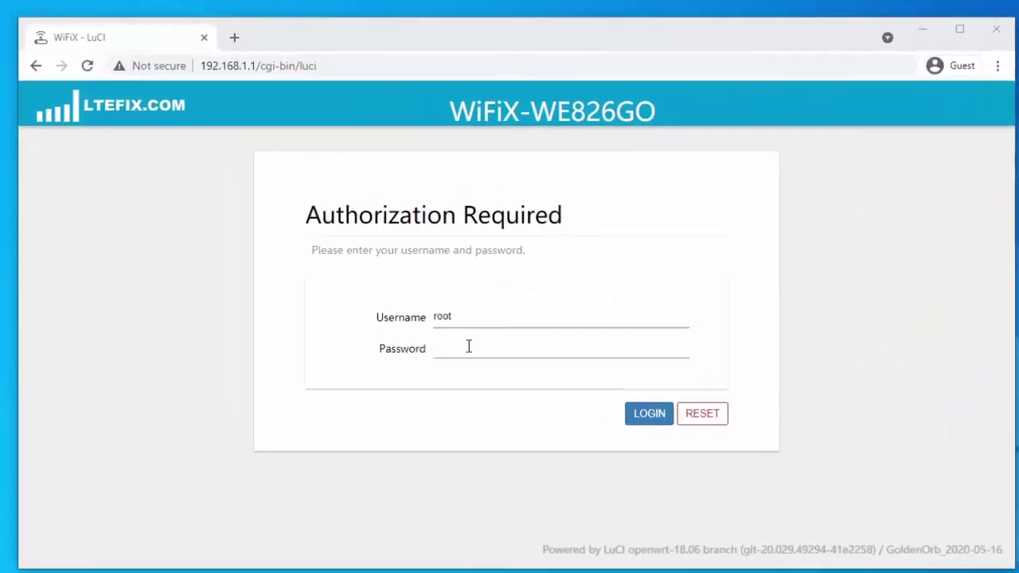
Step: Log in to LuCI by entering the root password
click(384, 284)
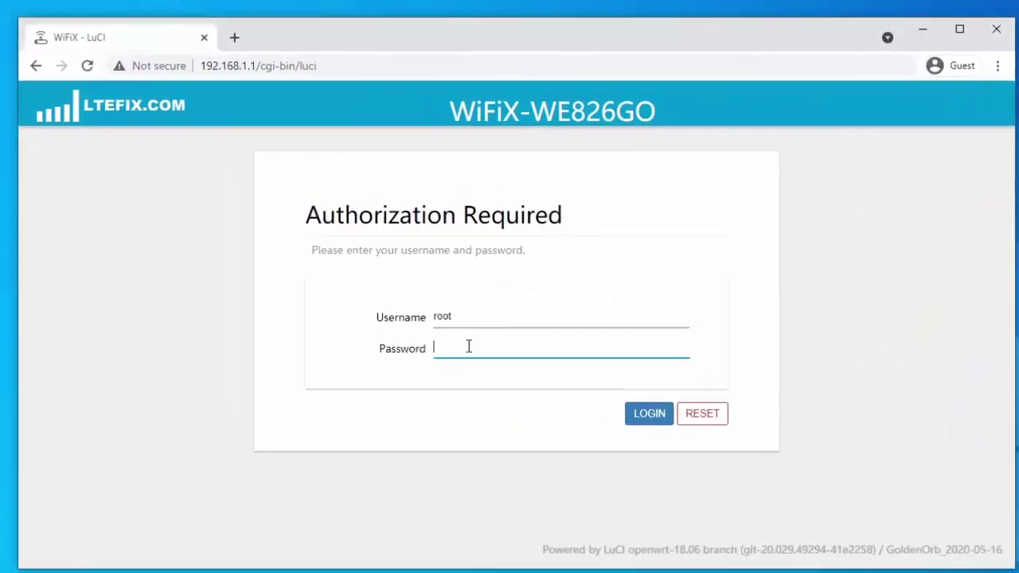
text(•)
key(Return)
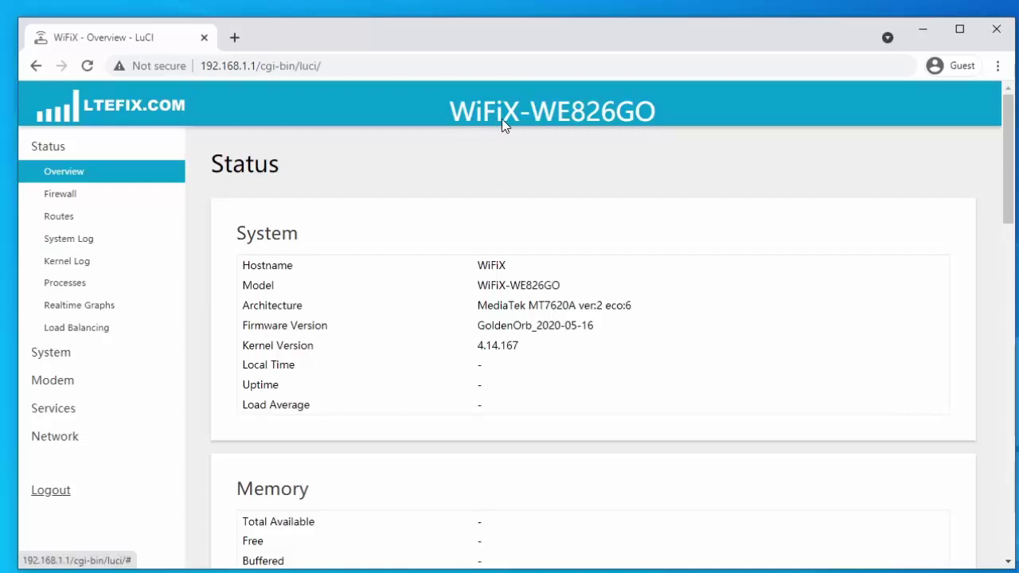
Step: Open System > Backup / Flash Firmware from the sidebar
click(65, 352)
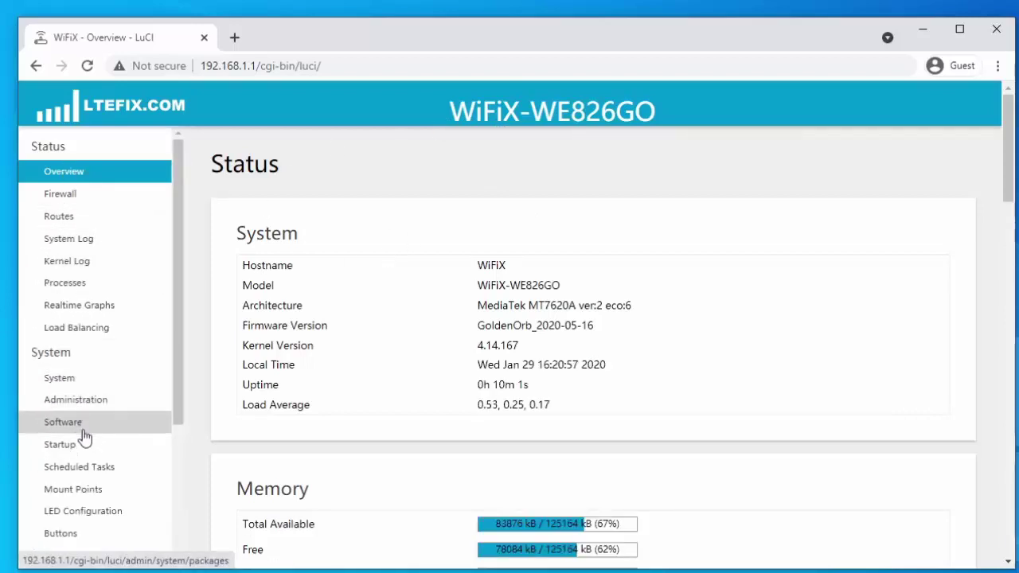
scroll(125, 467, down, 1)
scroll(125, 467, down, 1)
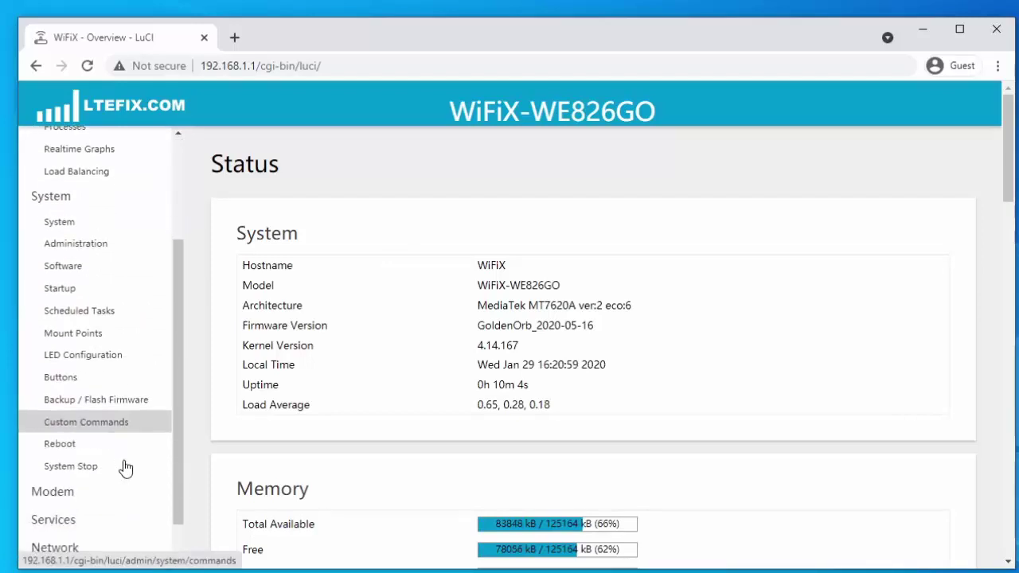
click(124, 397)
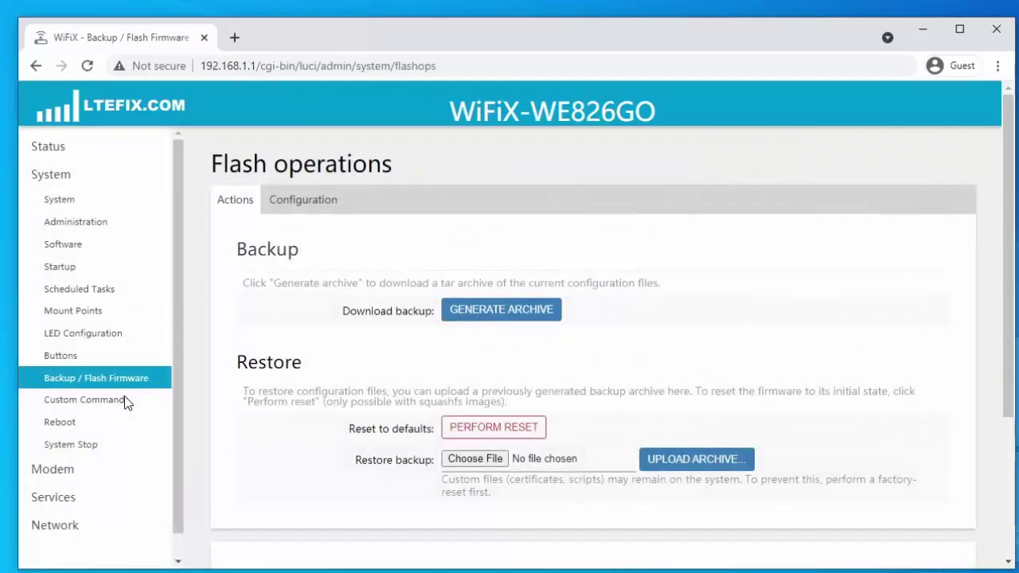
scroll(353, 316, down, 1)
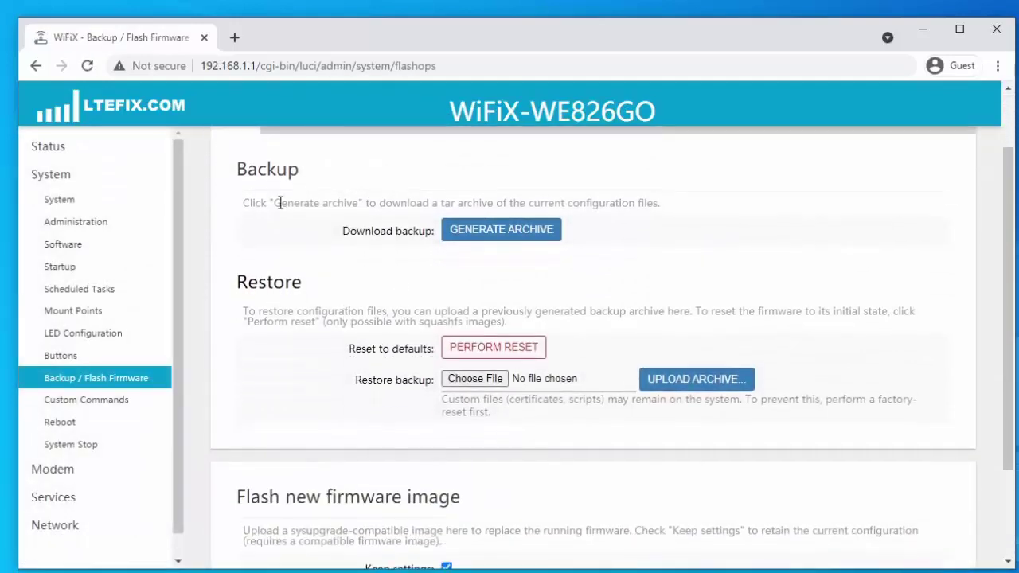
scroll(292, 290, up, 1)
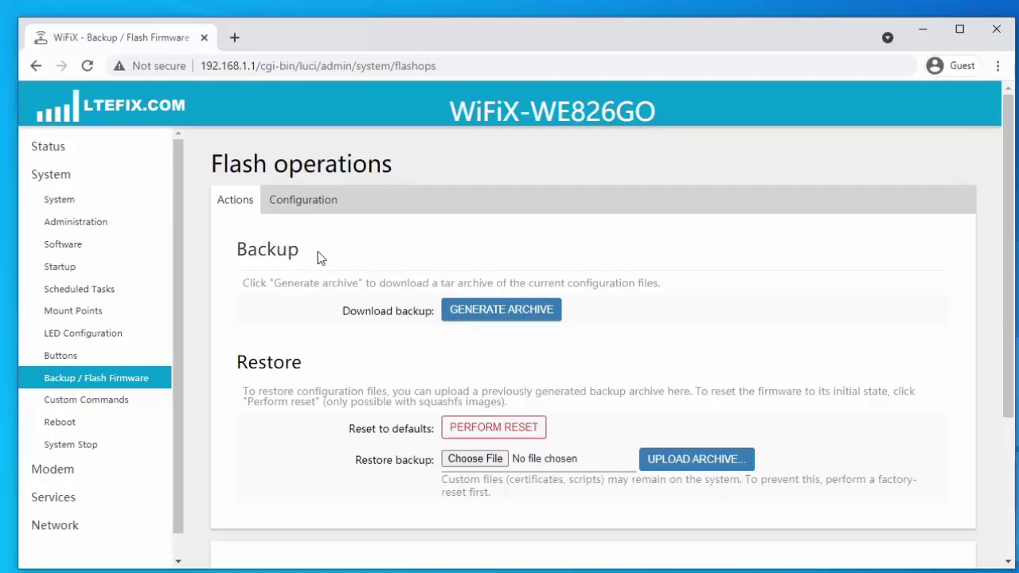
scroll(348, 295, down, 1)
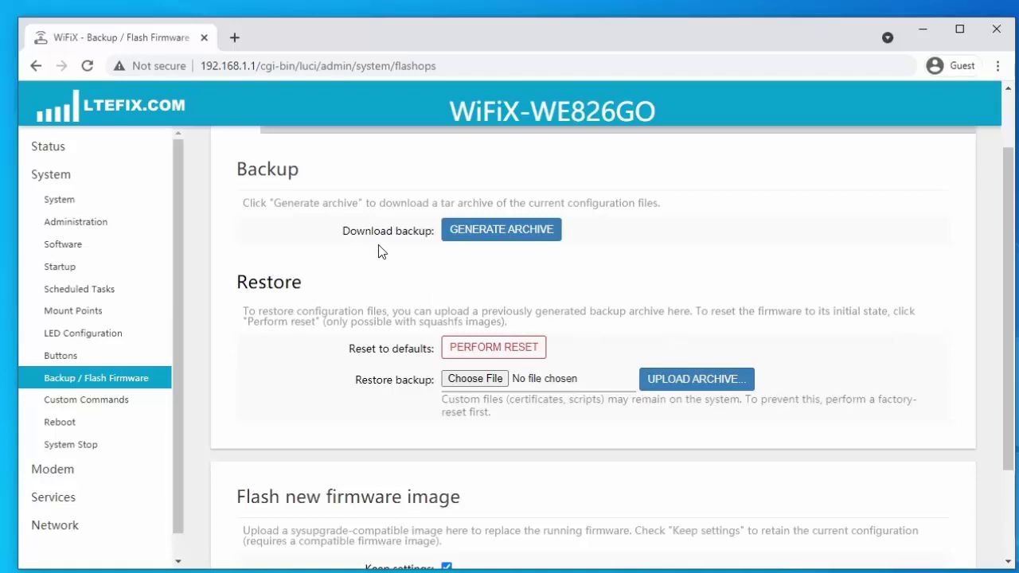
scroll(332, 336, down, 2)
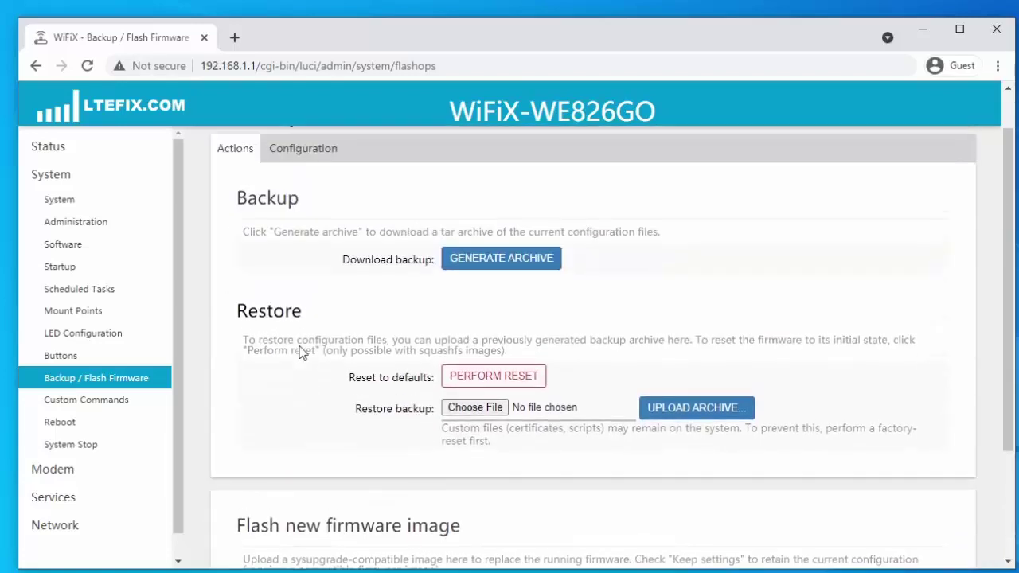
scroll(303, 350, up, 2)
scroll(270, 355, down, 2)
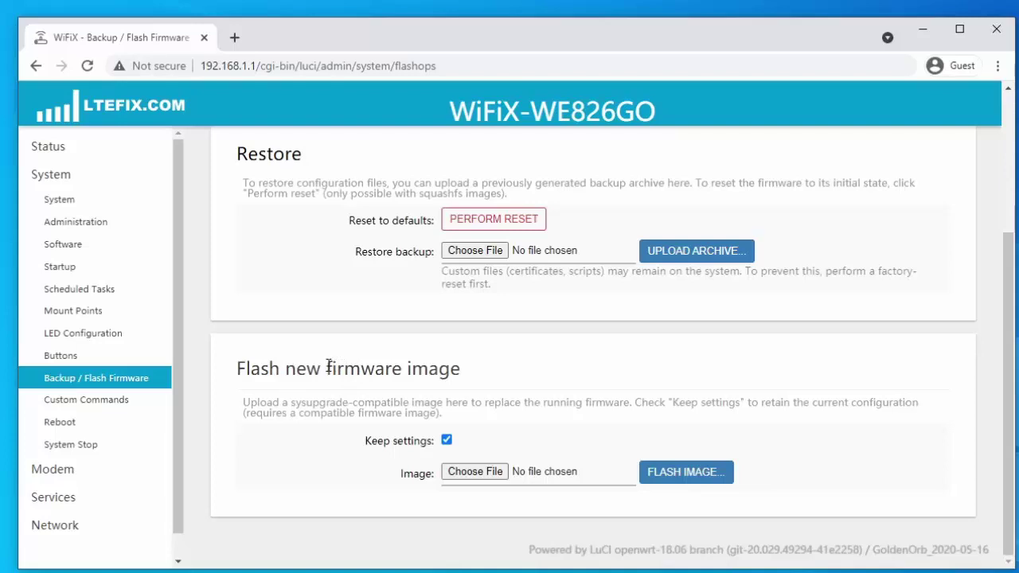
drag(326, 369, 402, 368)
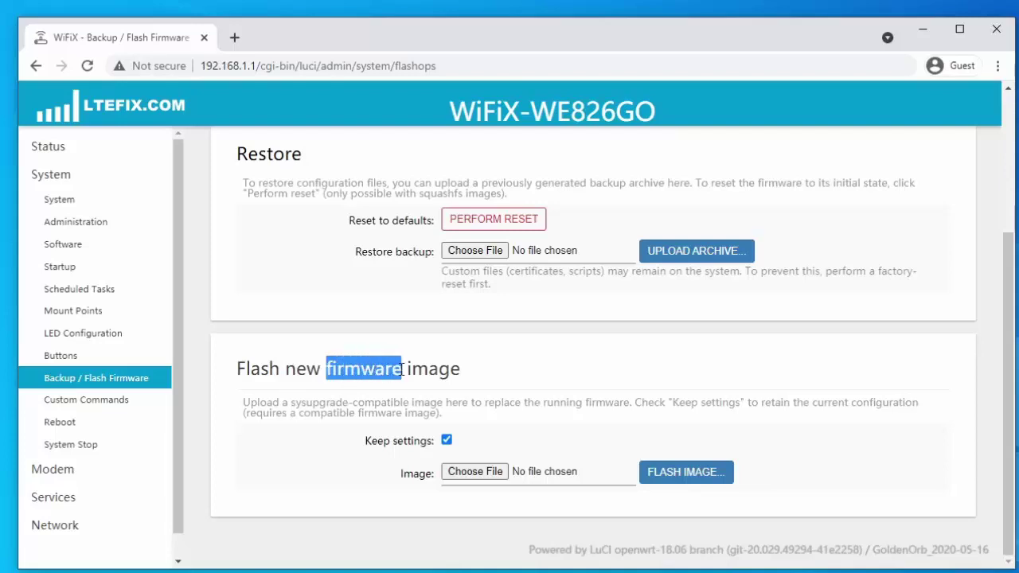
click(325, 368)
drag(238, 369, 469, 369)
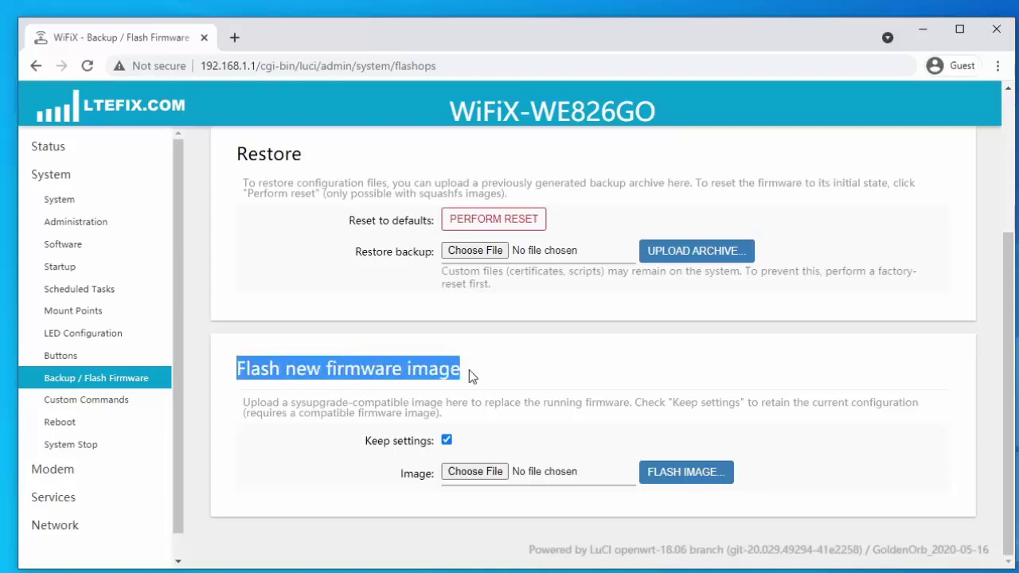
click(379, 364)
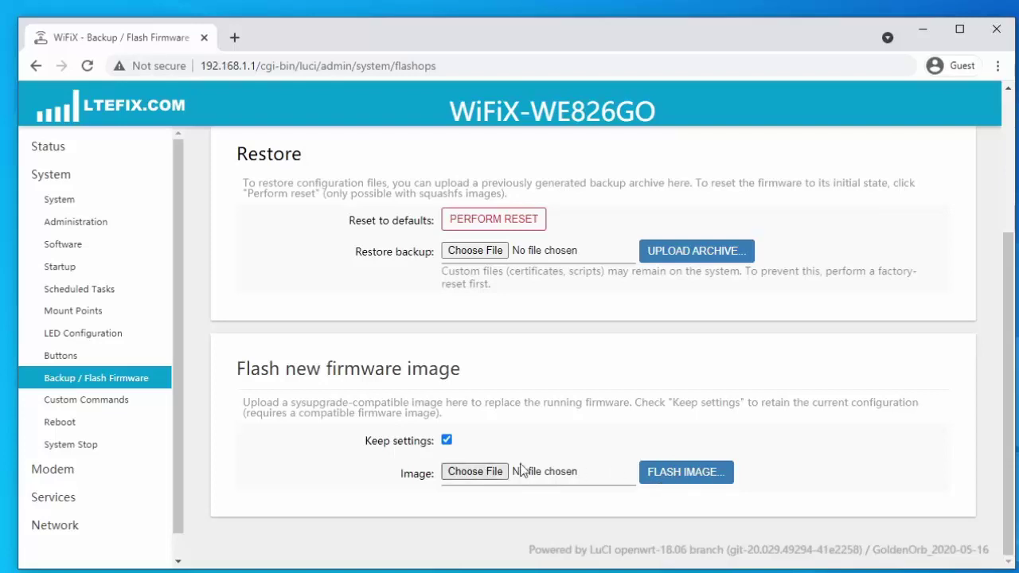
scroll(416, 394, up, 3)
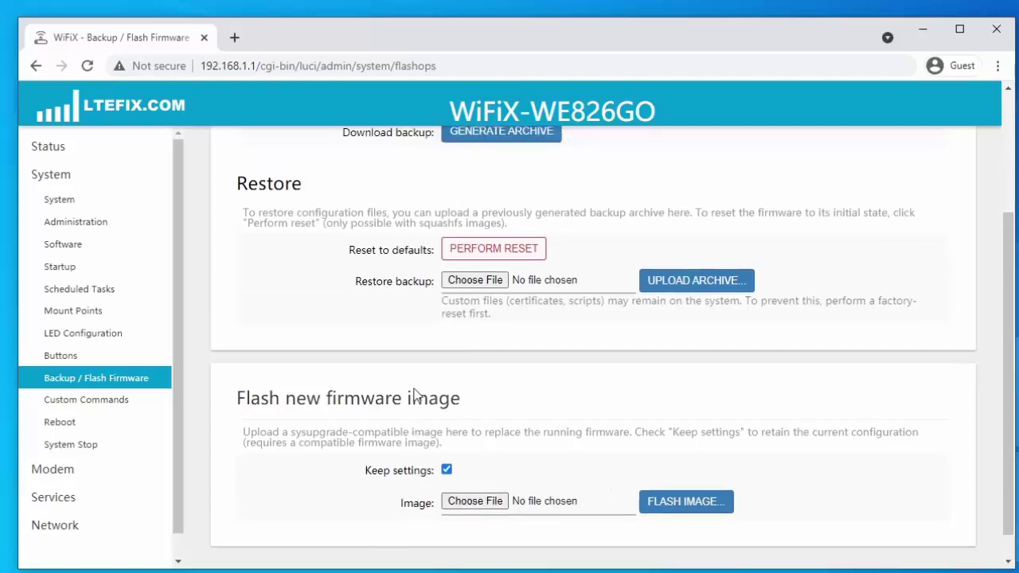
scroll(416, 394, down, 3)
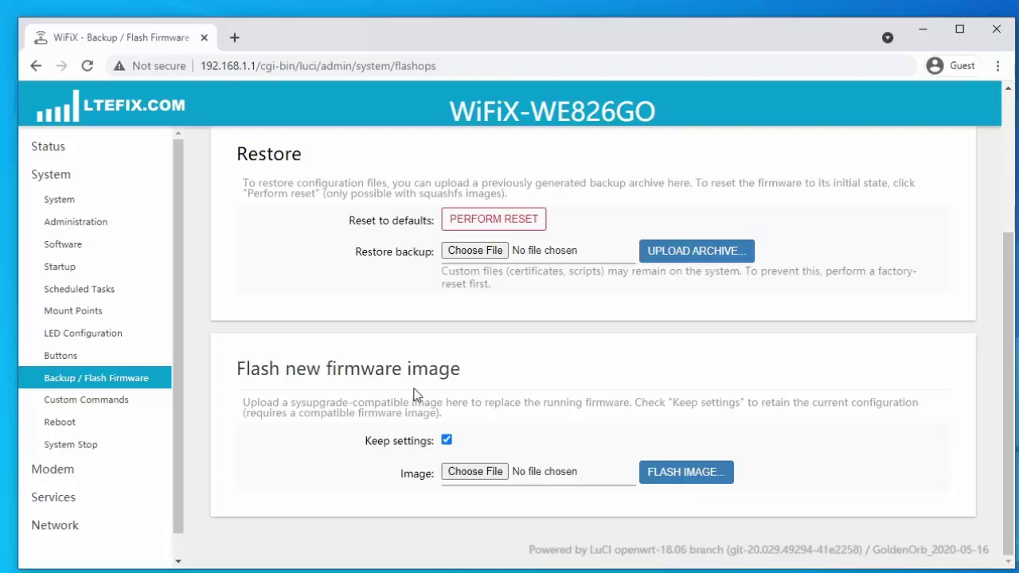
scroll(414, 394, up, 3)
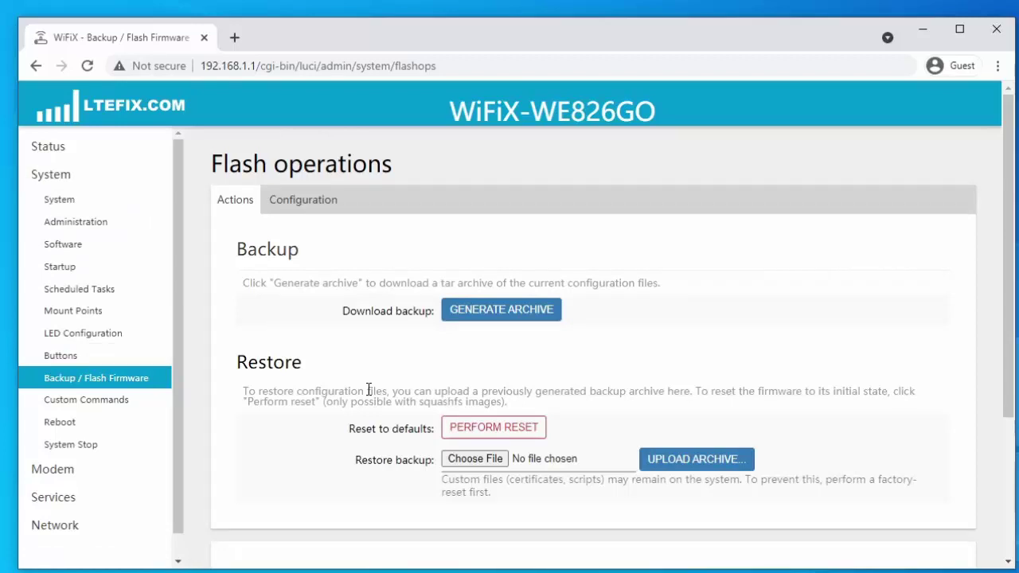
scroll(305, 373, down, 3)
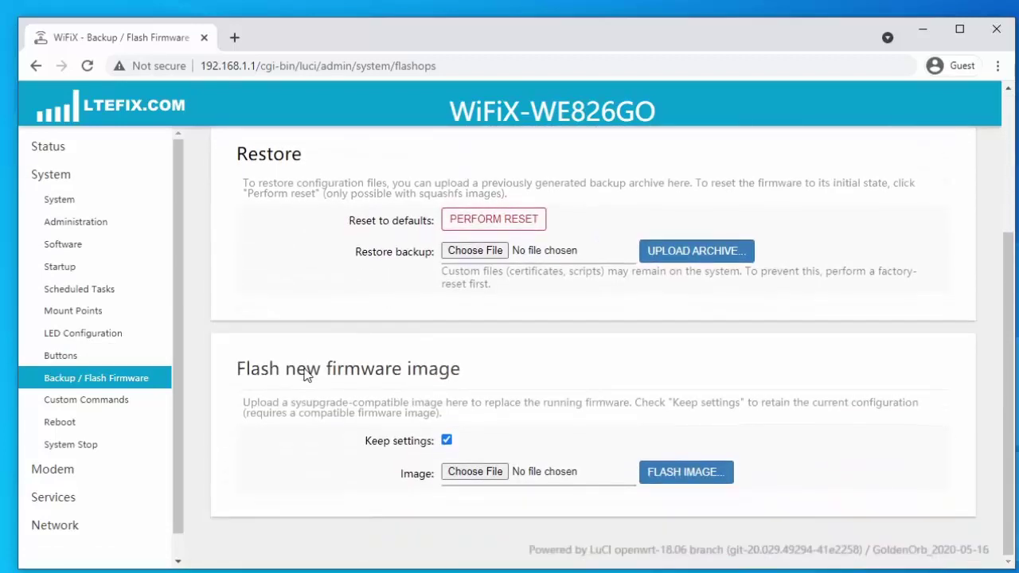
scroll(305, 374, up, 3)
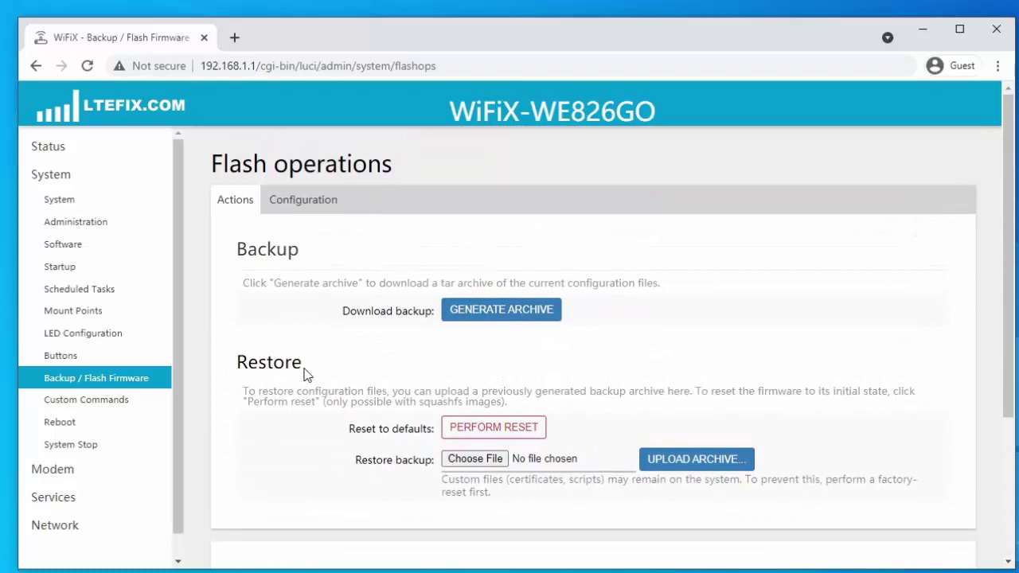
scroll(329, 376, down, 3)
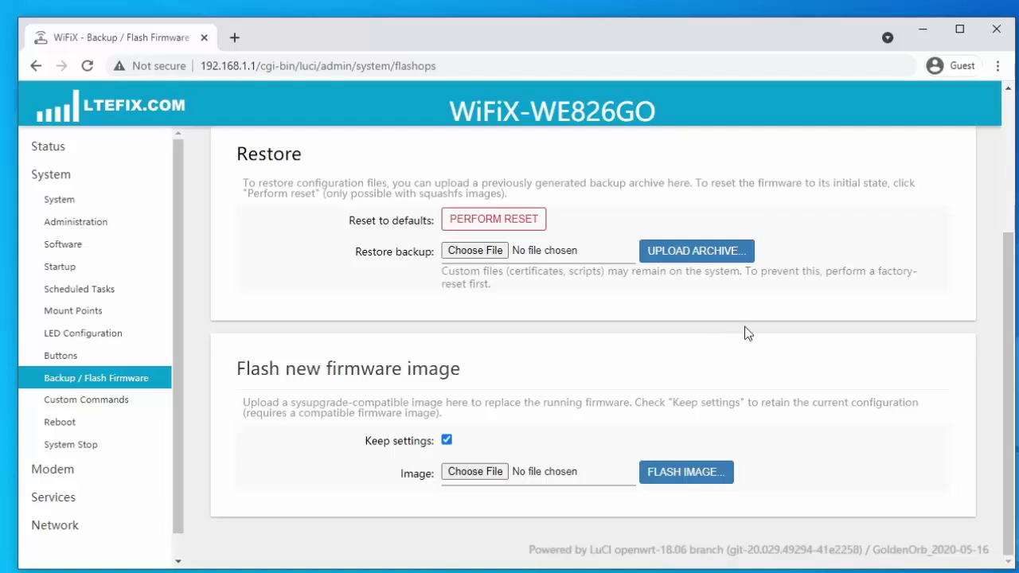
Step: Log out of LuCI using Logout at the bottom of the sidebar
scroll(168, 490, down, 1)
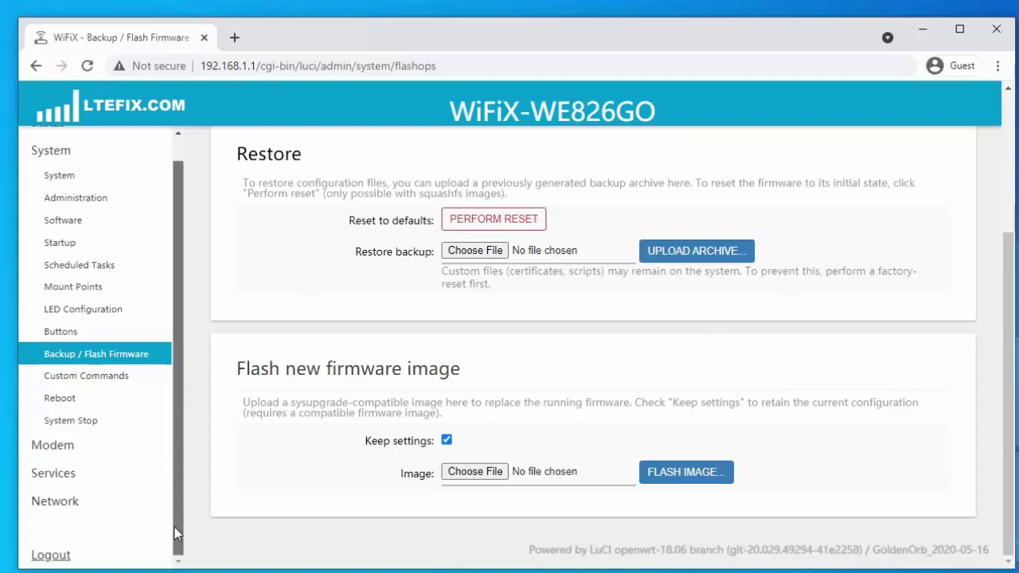
click(52, 553)
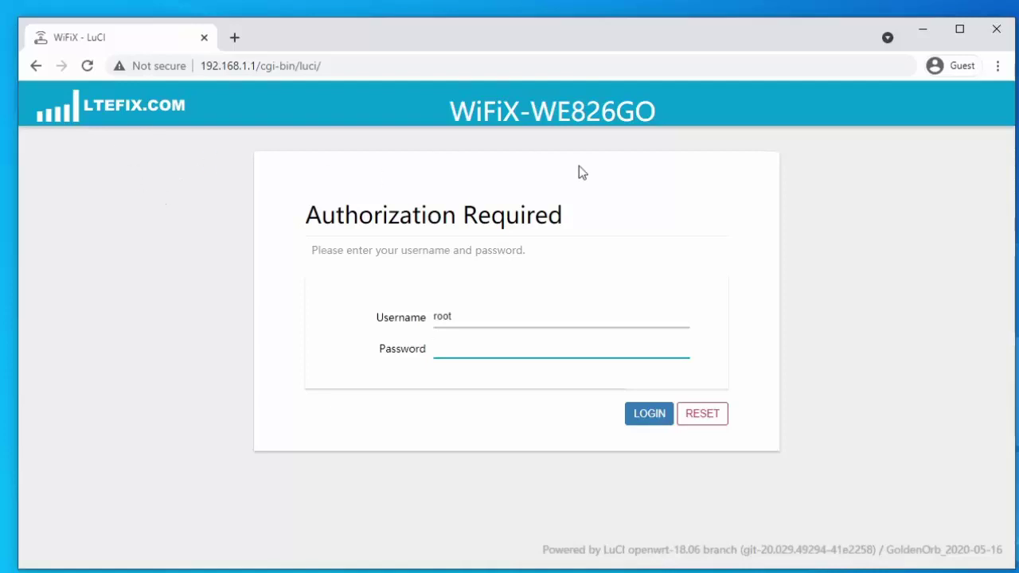
Step: Open and dismiss Chrome's main menu and the Guest profile menu
click(998, 66)
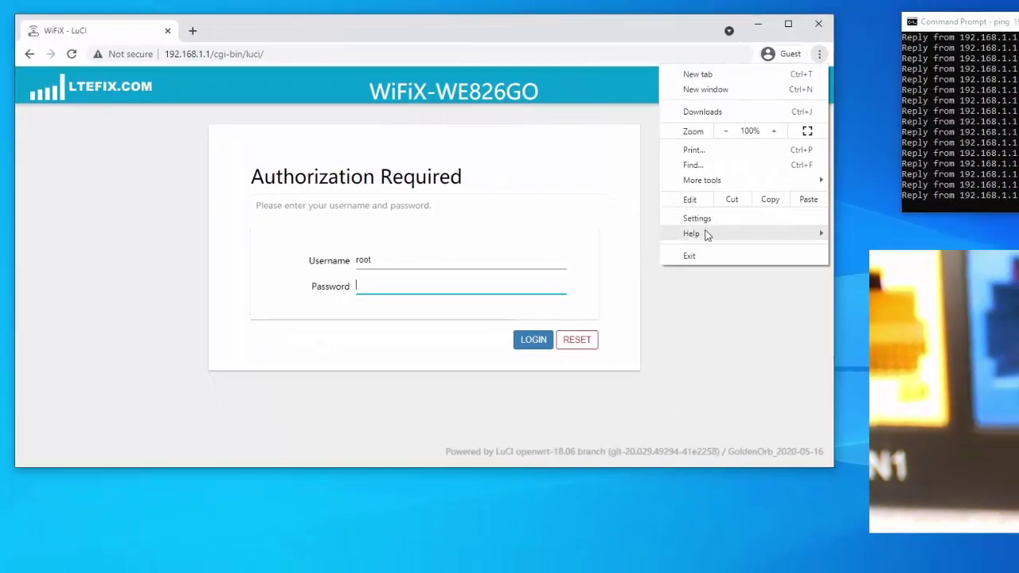
mouse_move(794, 262)
mouse_move(703, 188)
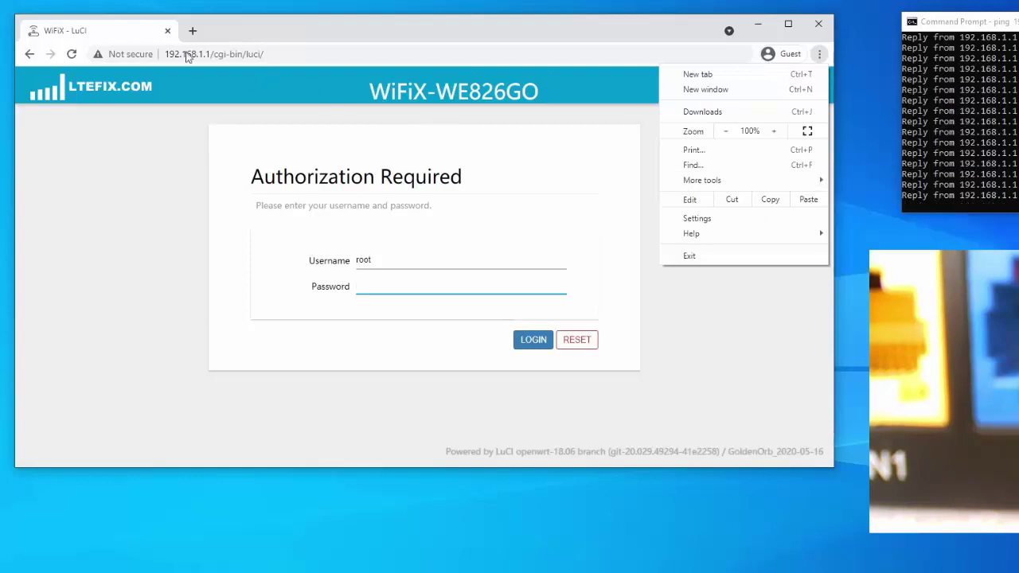
click(92, 34)
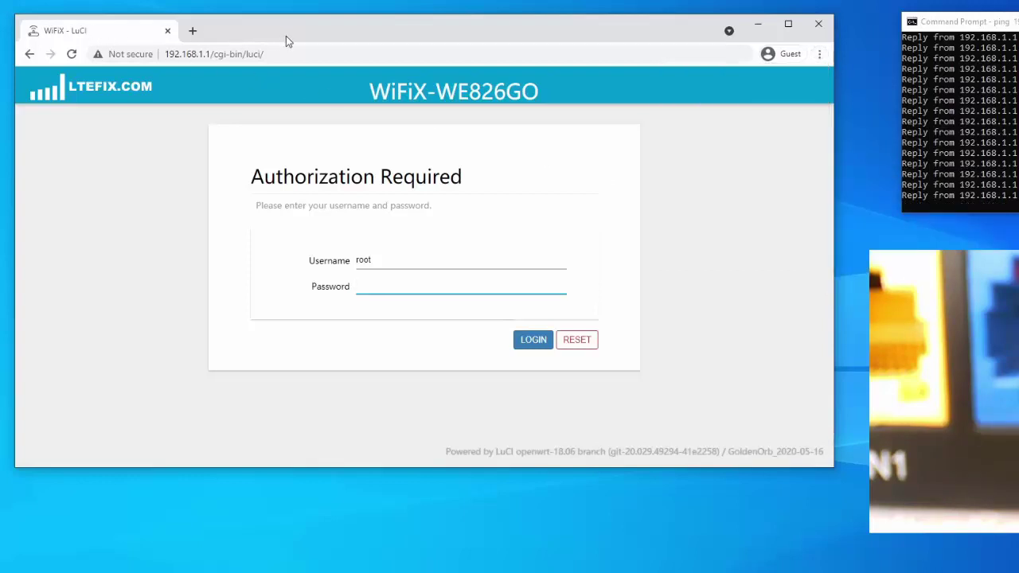
click(782, 54)
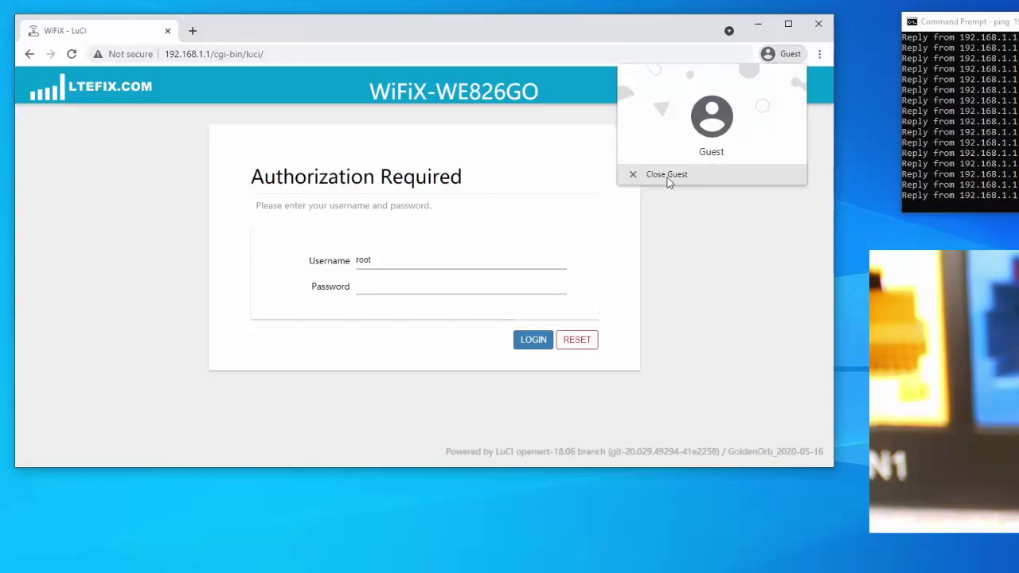
click(231, 31)
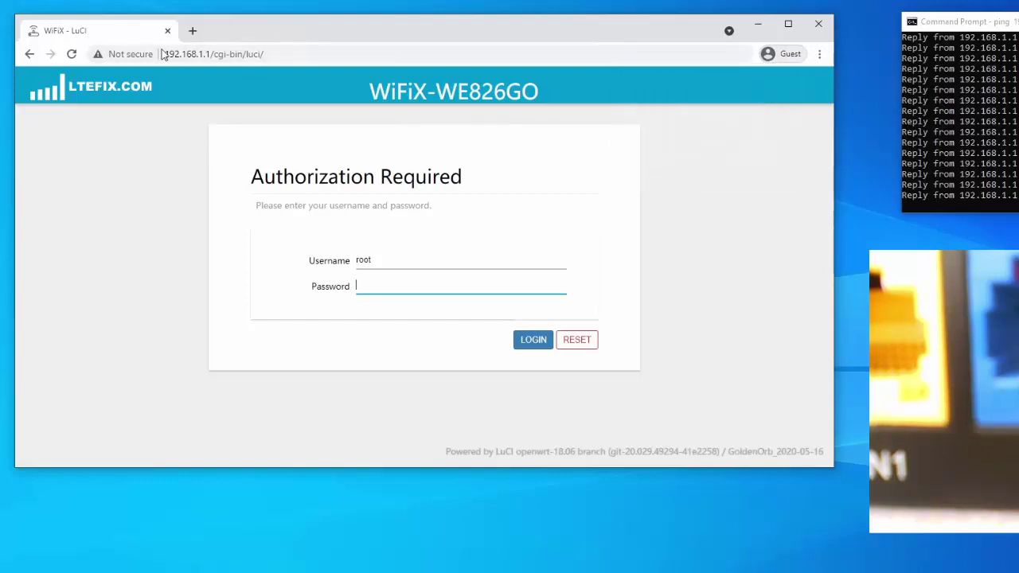
Step: Trim the address bar to 192.168.1.1 and load the router's login page
click(311, 56)
click(311, 56)
key(BackSpace)
key(BackSpace)
key(BackSpace)
key(BackSpace)
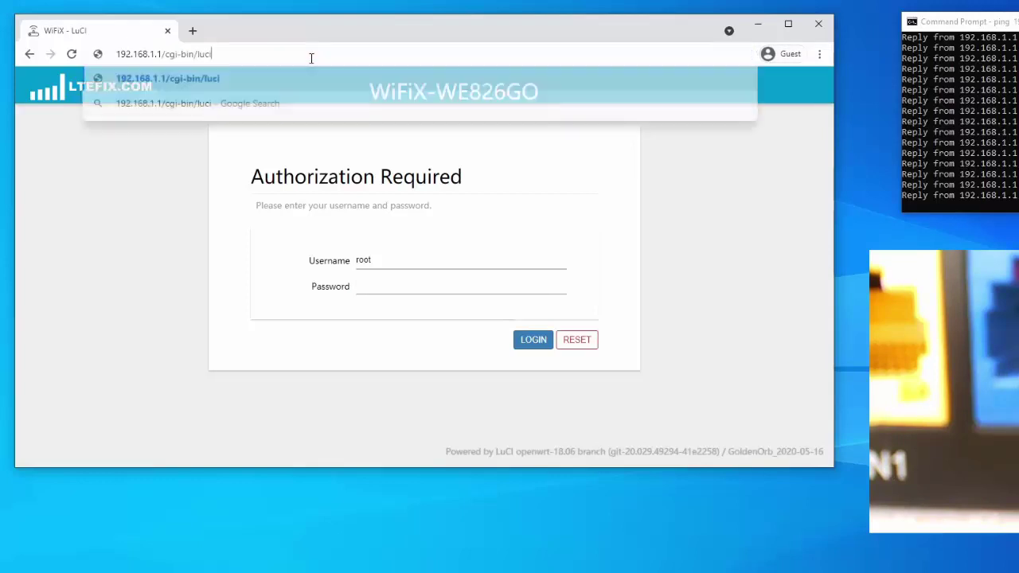
key(BackSpace)
key(BackSpace)
key(BackSpace)
key(BackSpace)
key(BackSpace)
key(BackSpace)
key(BackSpace)
key(BackSpace)
key(BackSpace)
key(BackSpace)
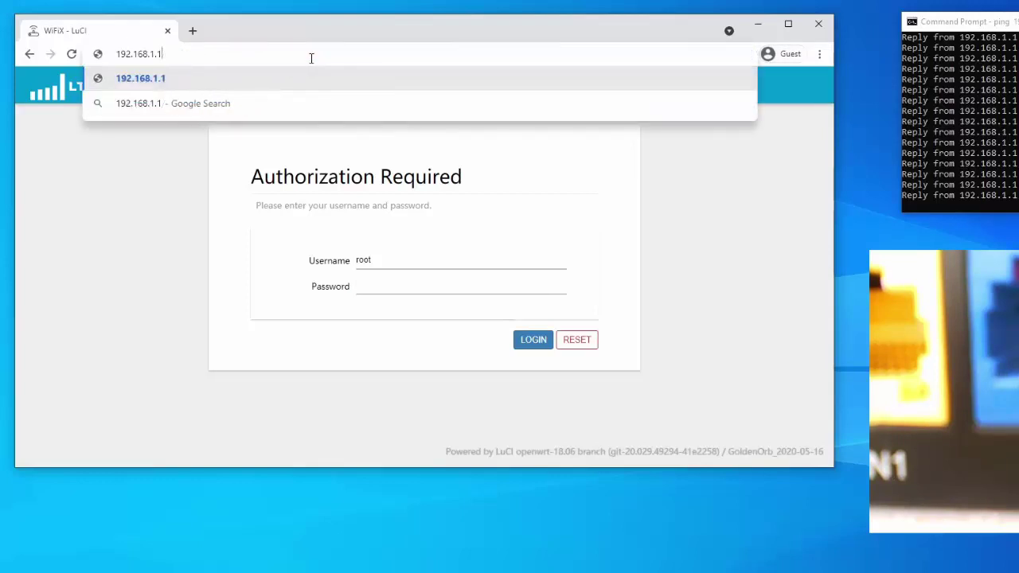
key(Return)
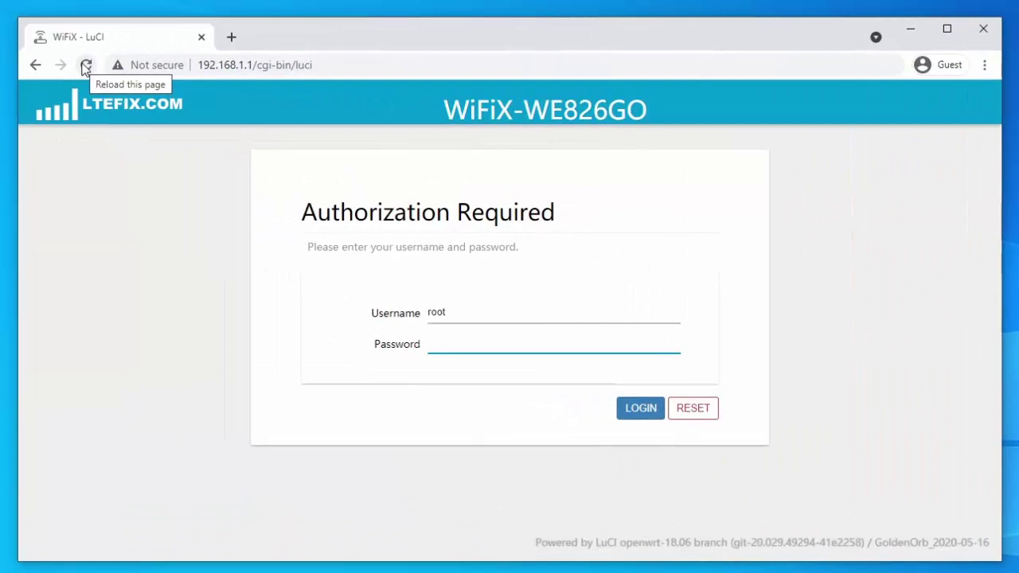
Step: Reload the router page, then close the Chrome window
click(86, 67)
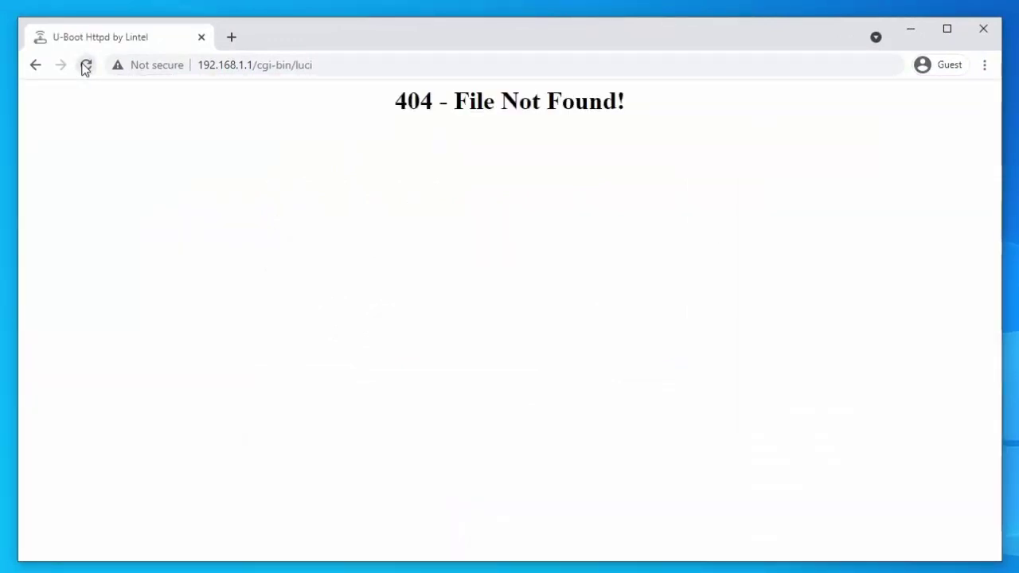
click(984, 31)
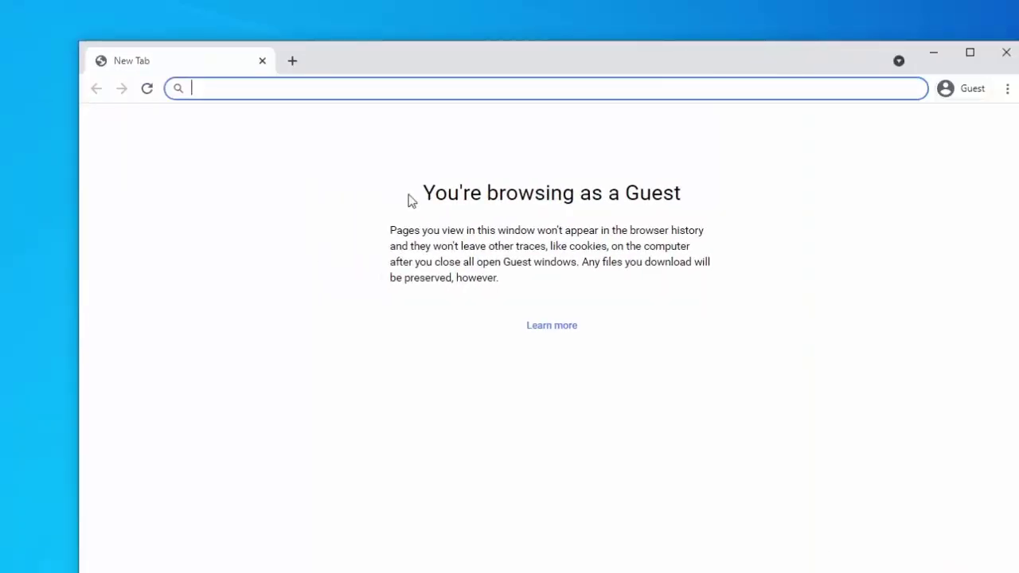
Step: Load 192.168.1.1 to reach the U-Boot Firmware Recovery Mode page
text(19)
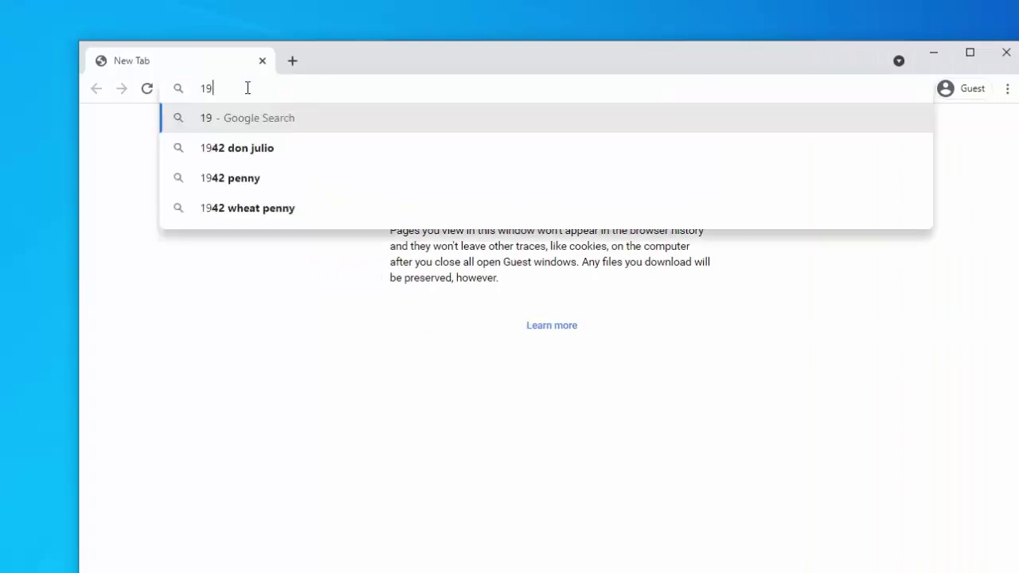
text(2.1)
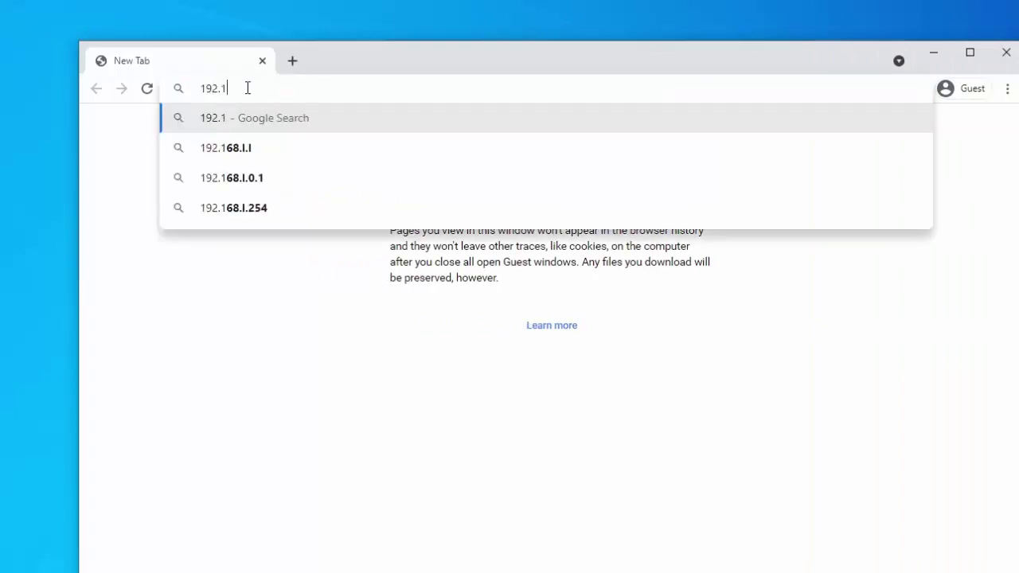
text(68.1.1)
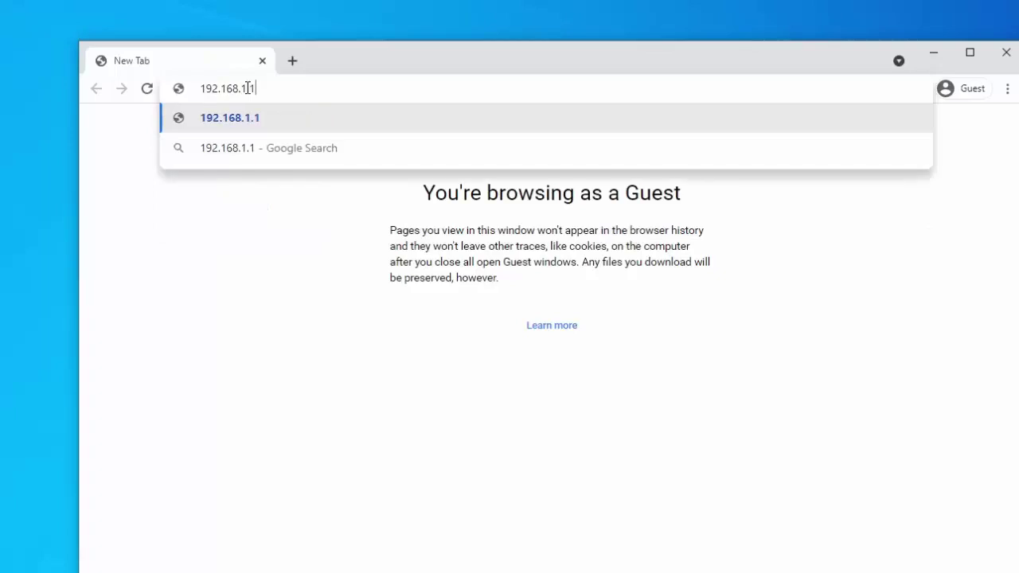
key(Return)
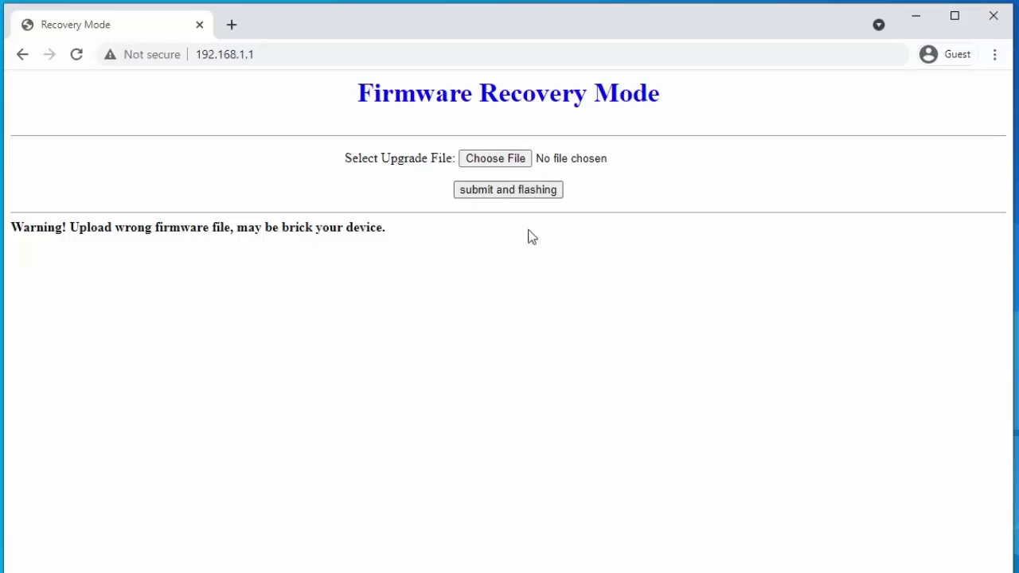
click(489, 198)
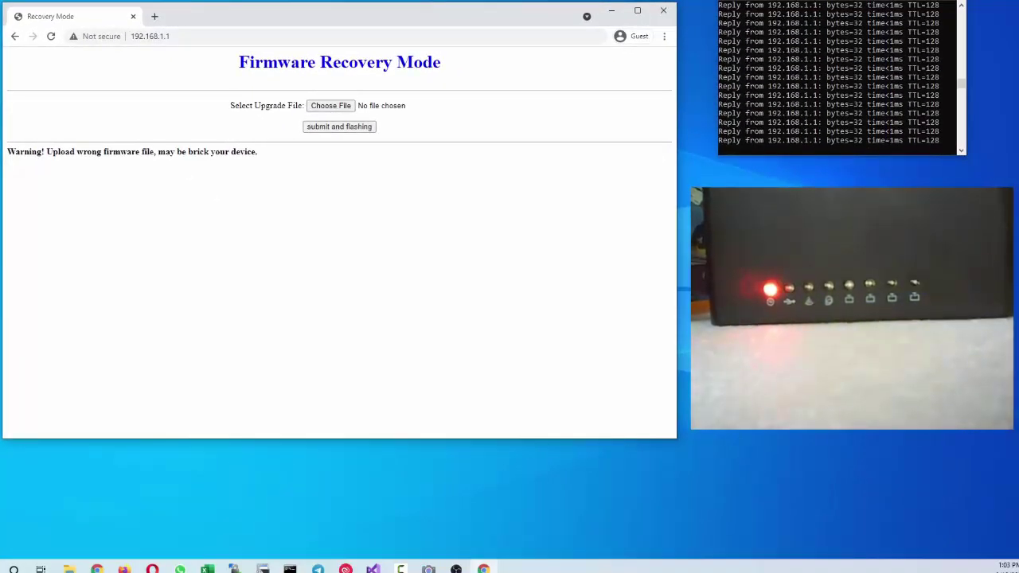
Step: Choose openwrt-WiFiX-WE826GO-GO2020-05-16-upgrade.bin from the pasted firmware folder as the upgrade file
click(331, 106)
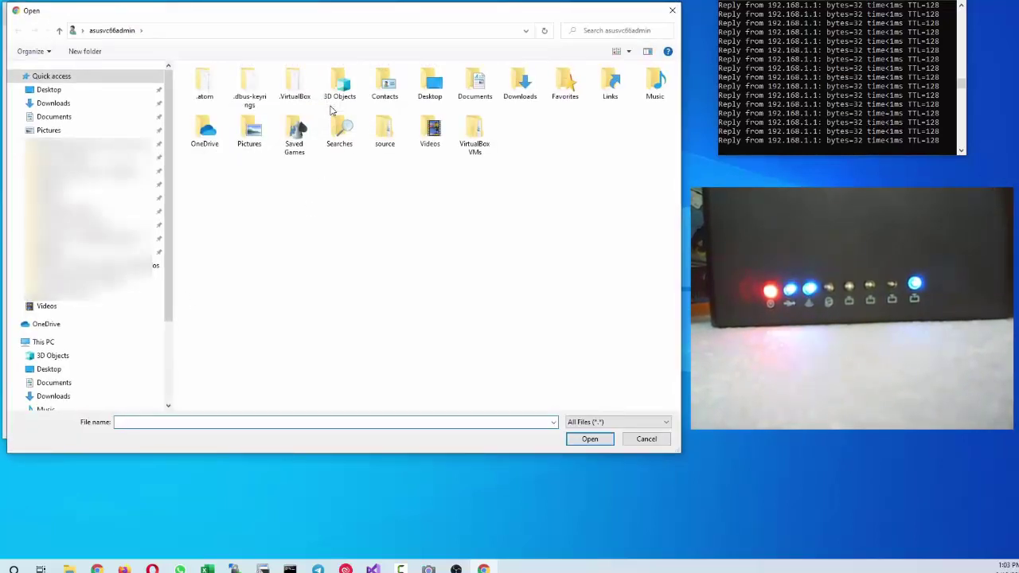
key(alt+d)
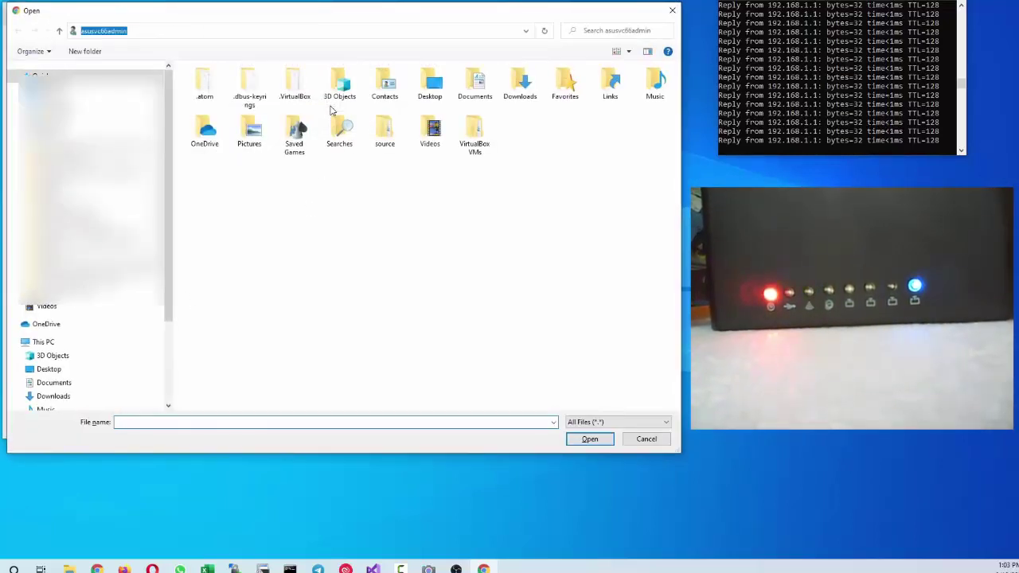
text(D:\drive-d-old-SSD\4G LTE - SecureCRT - LEDE\000.firmware WeFIX - wifi hotspot - repeater)
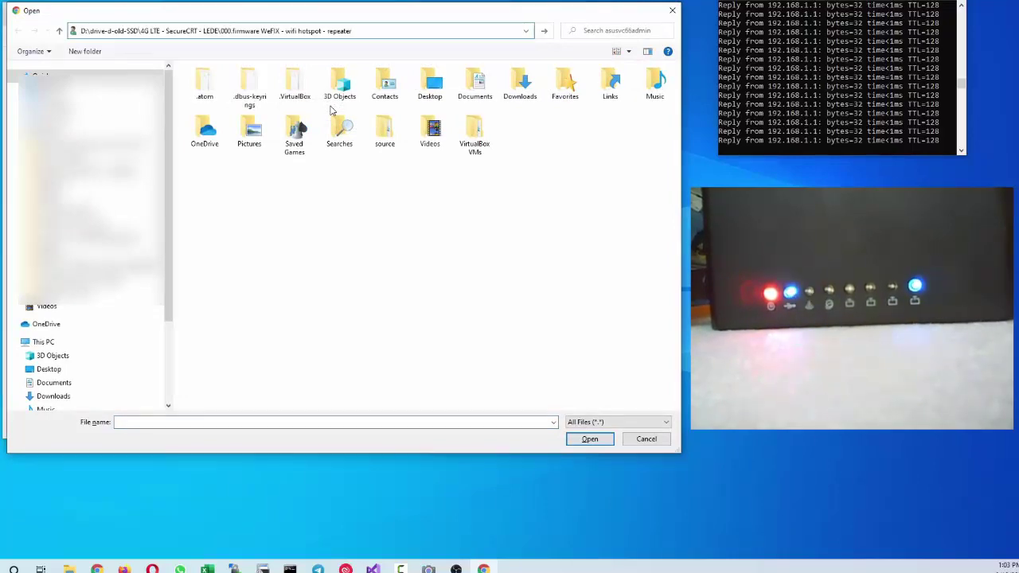
key(Return)
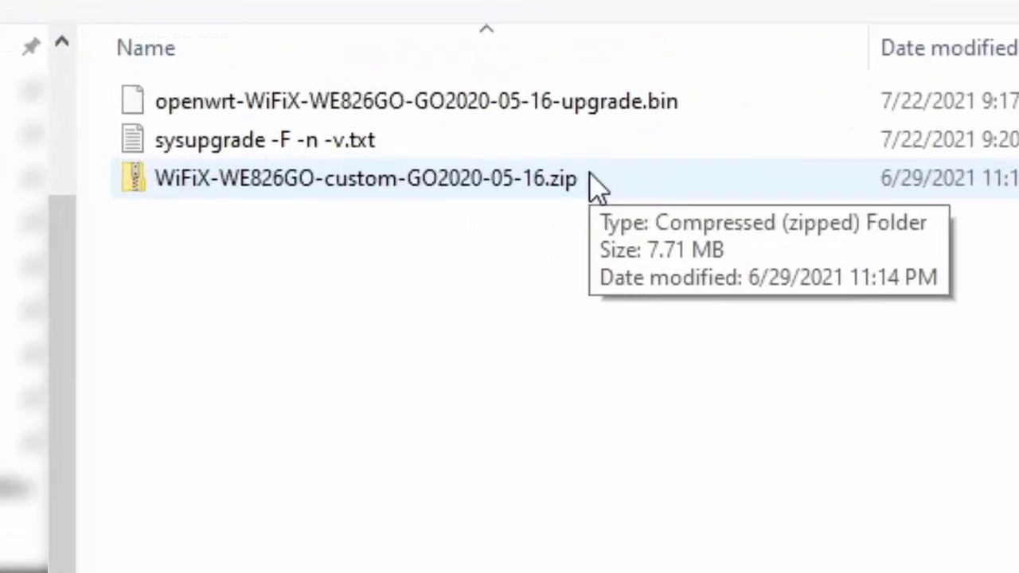
click(328, 87)
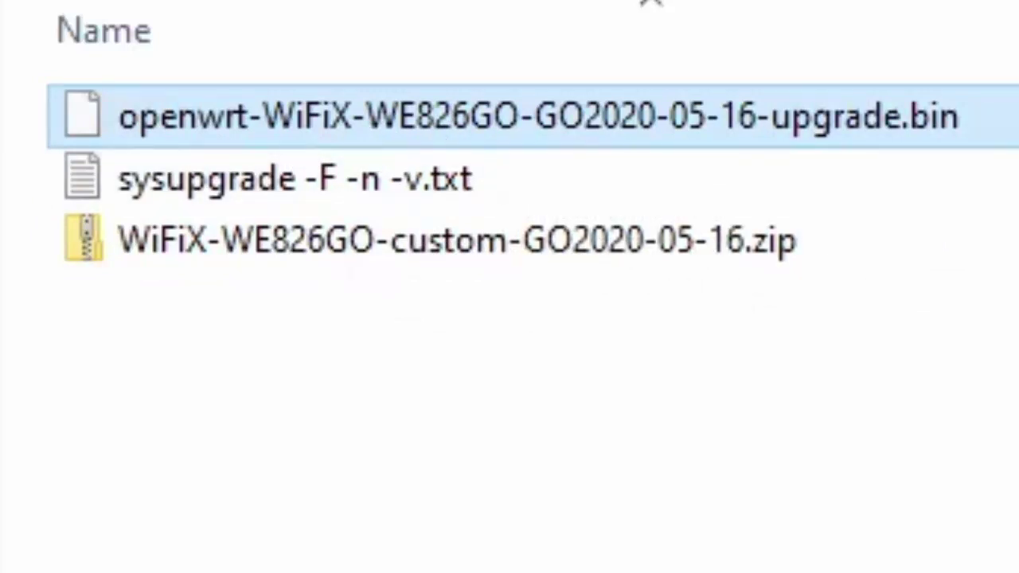
key(Return)
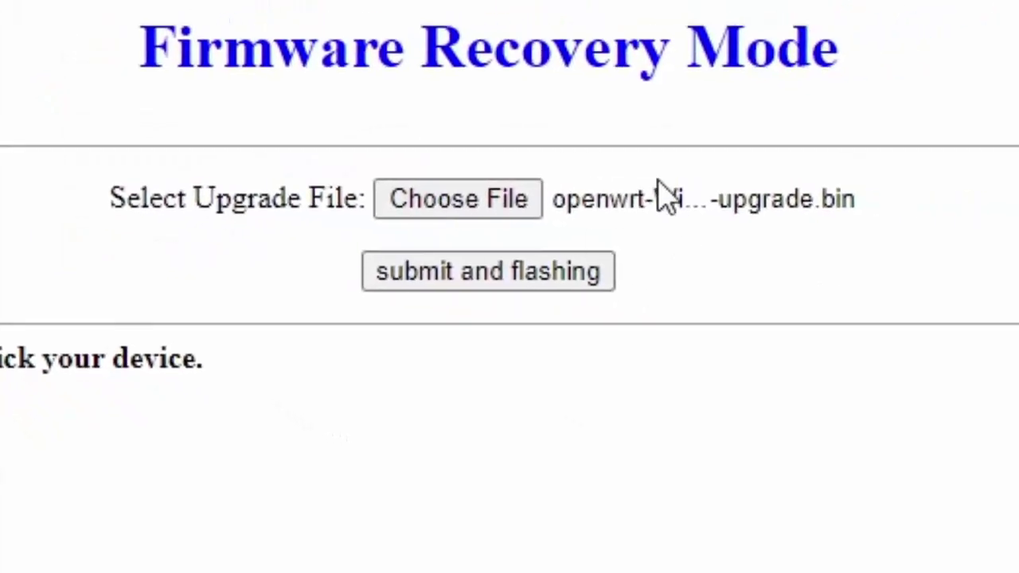
Step: Submit and flash the chosen firmware until the page reports Upgrade Done!
click(487, 272)
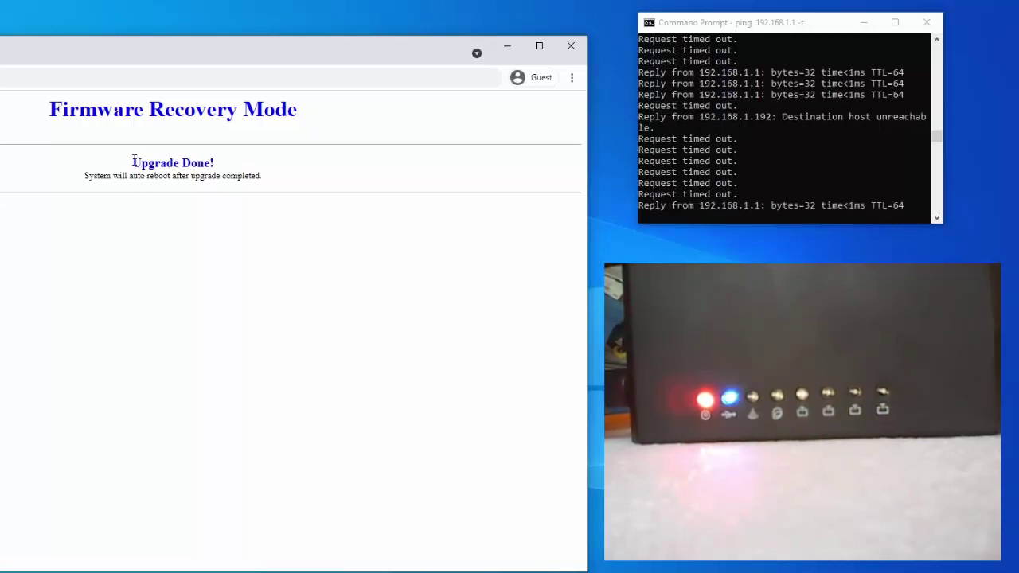
drag(133, 162, 223, 167)
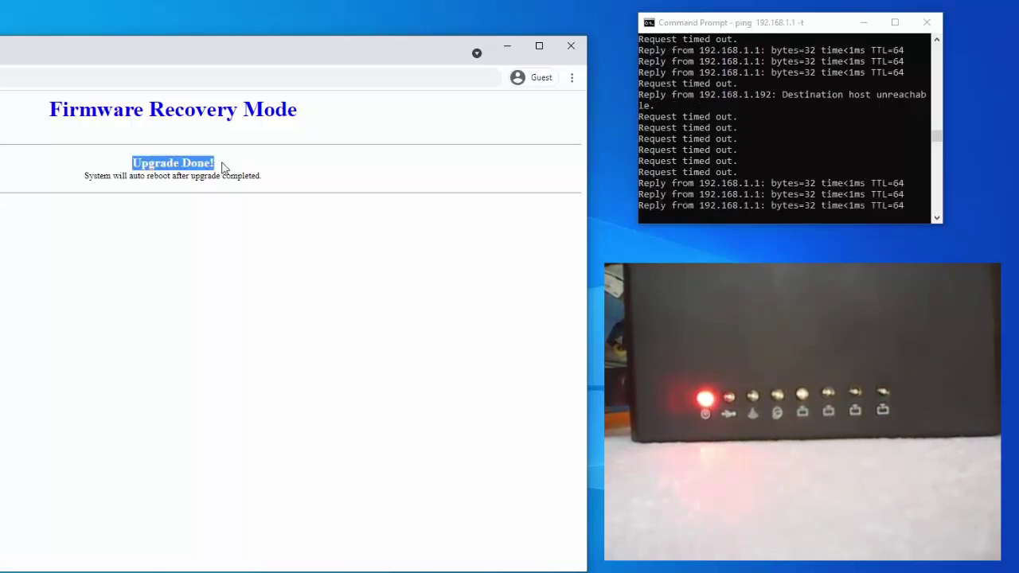
click(191, 166)
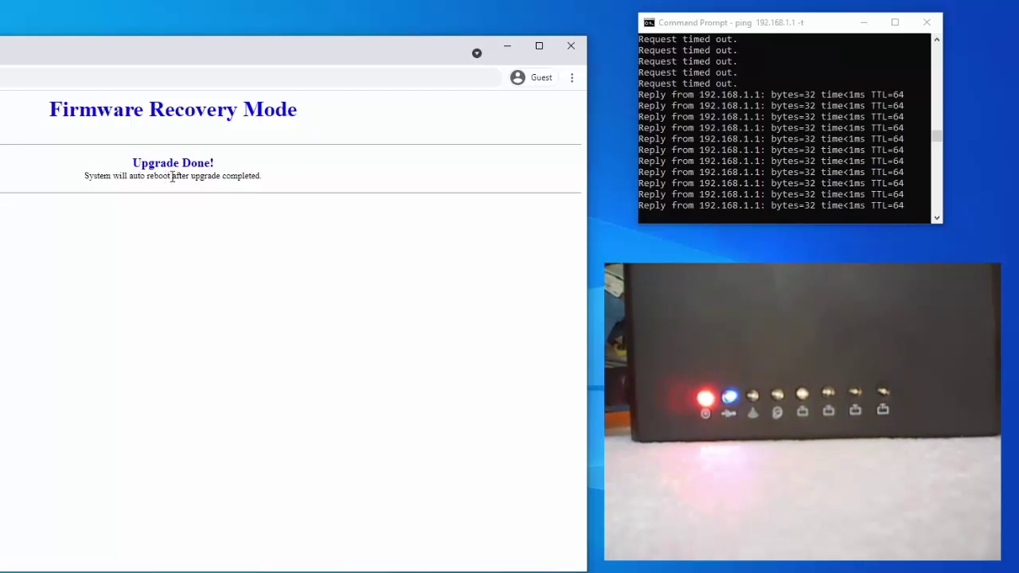
drag(170, 177, 129, 177)
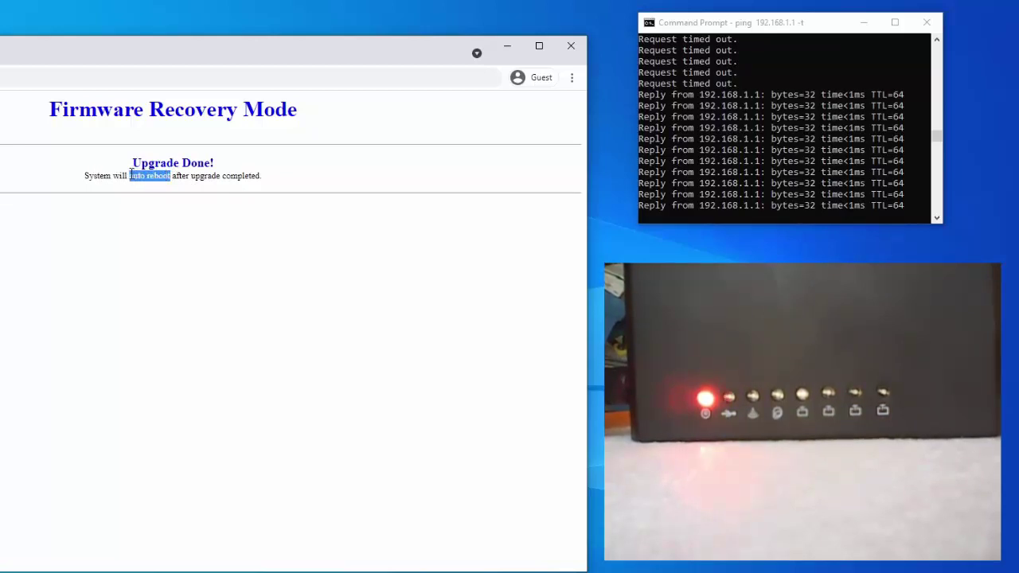
click(209, 177)
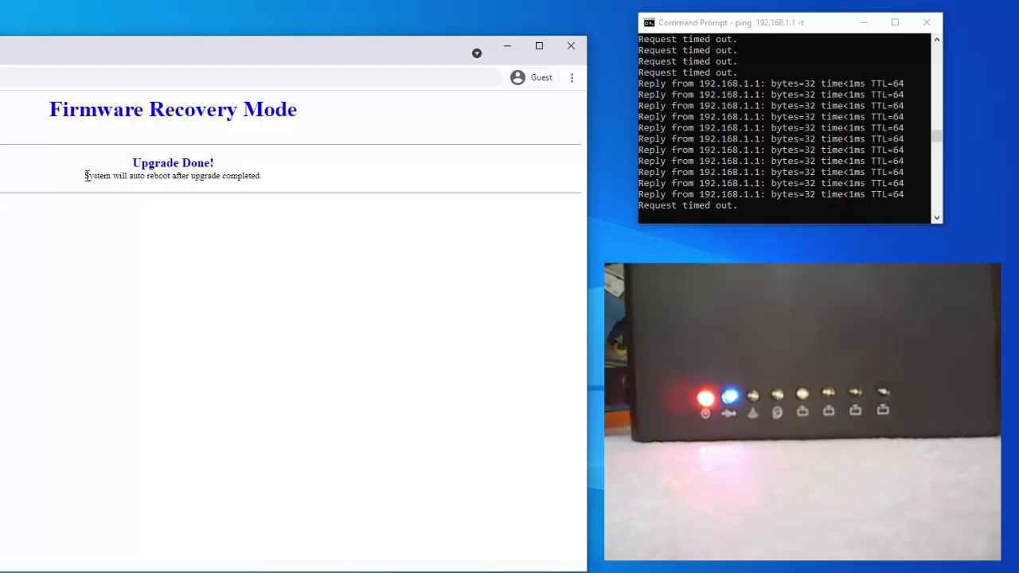
drag(86, 175, 271, 184)
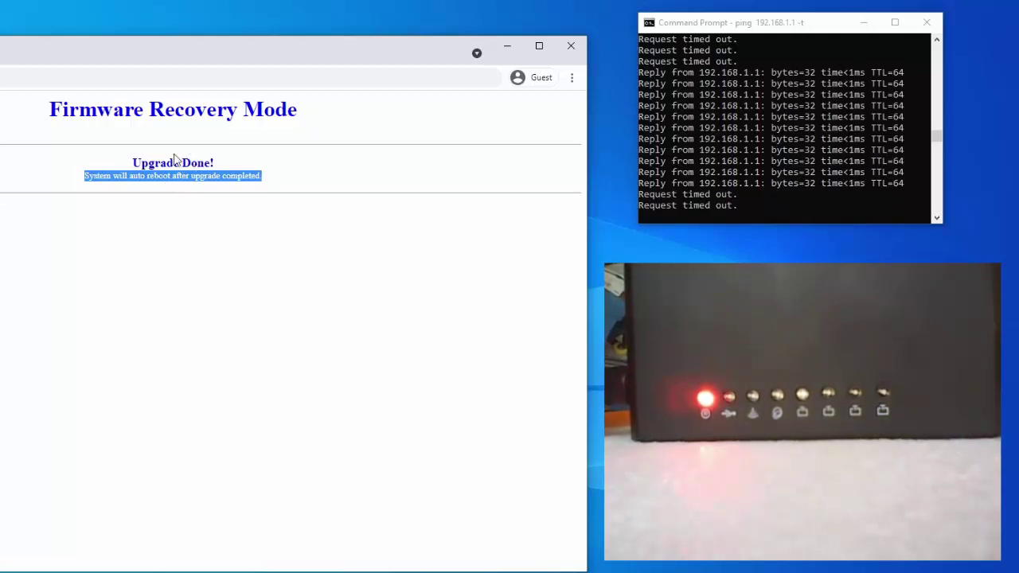
click(187, 172)
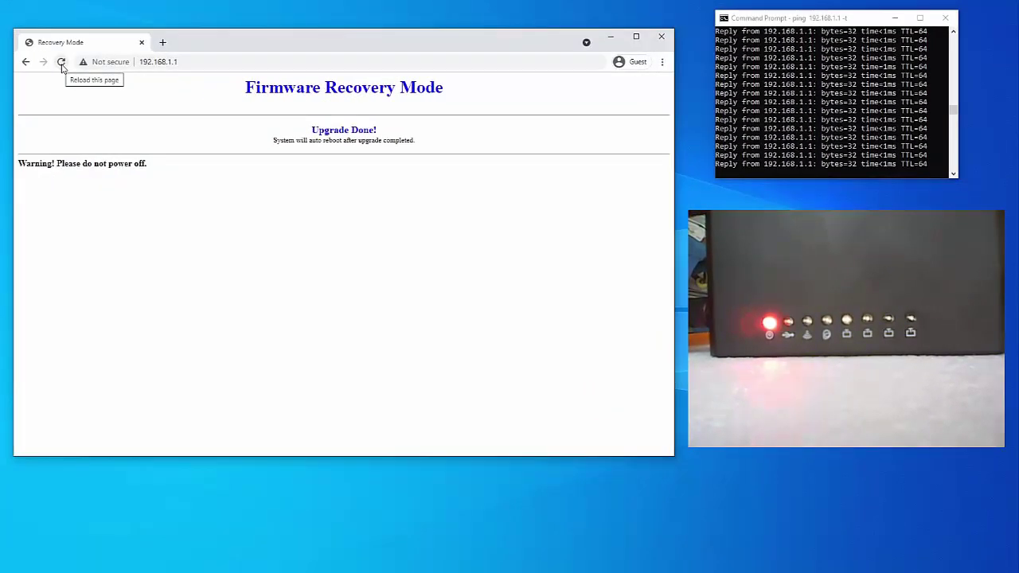
Step: Reload the recovery page twice, confirming form resubmission each time, then close Chrome
click(61, 63)
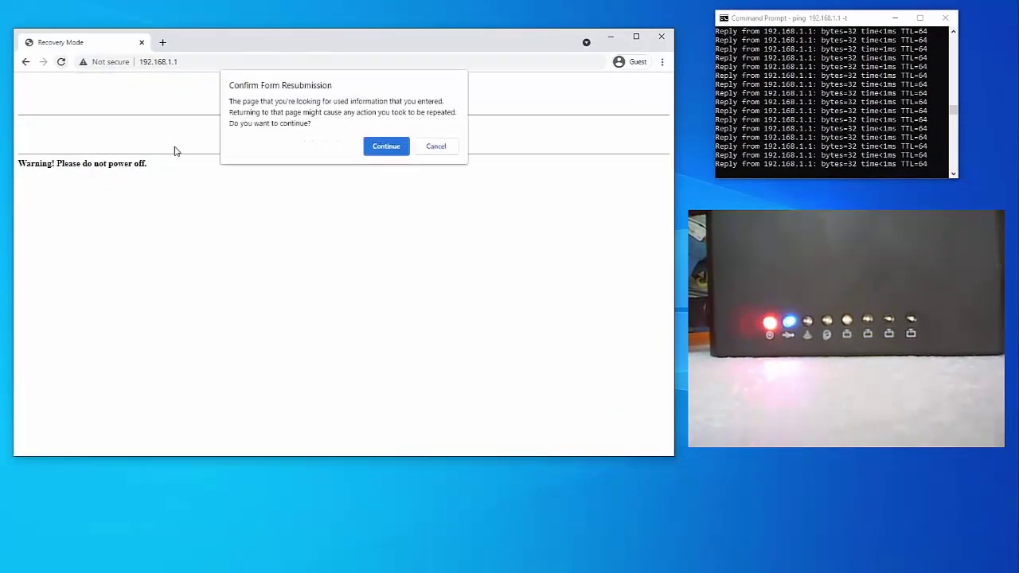
click(396, 148)
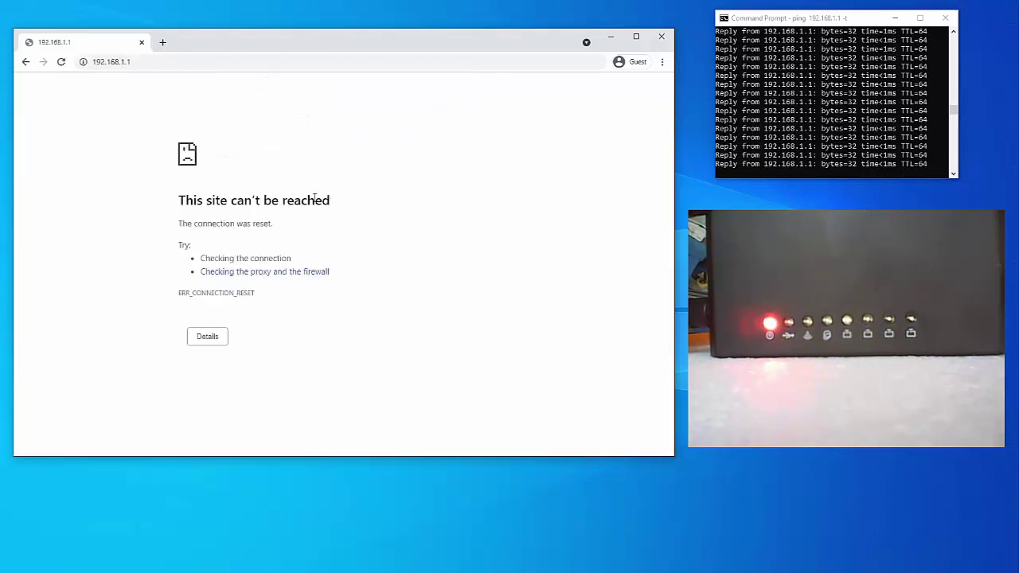
click(62, 64)
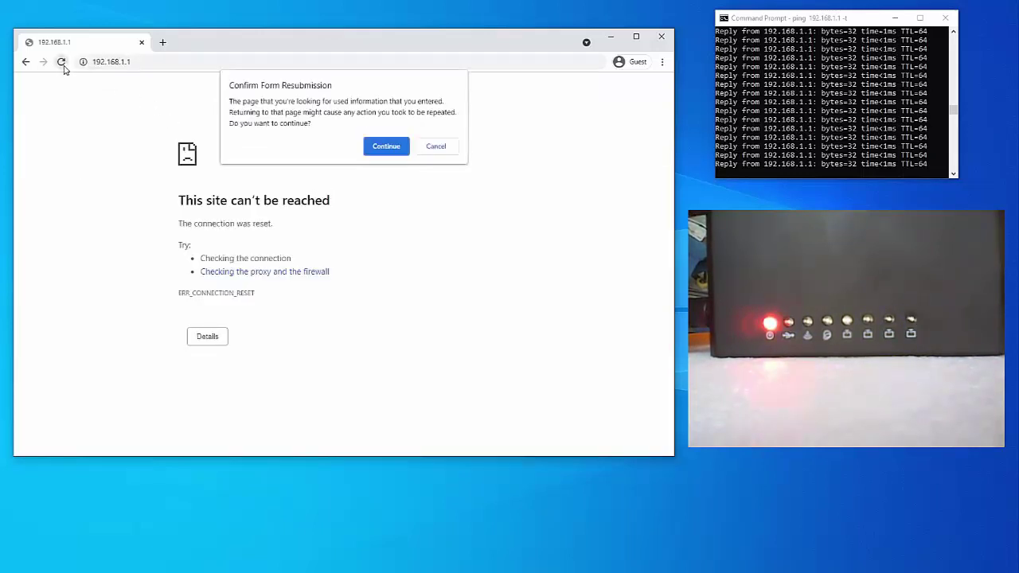
click(381, 149)
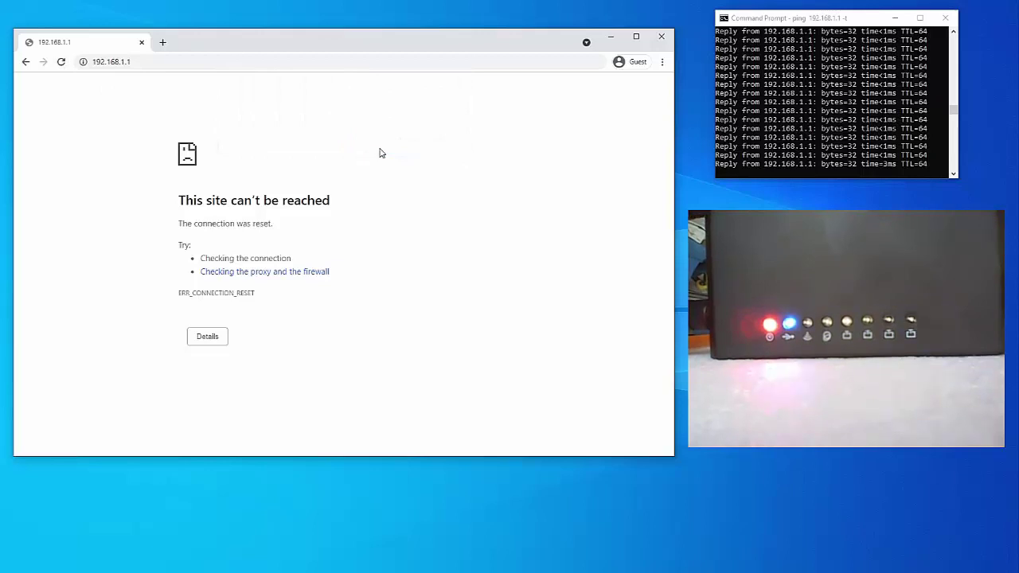
click(662, 38)
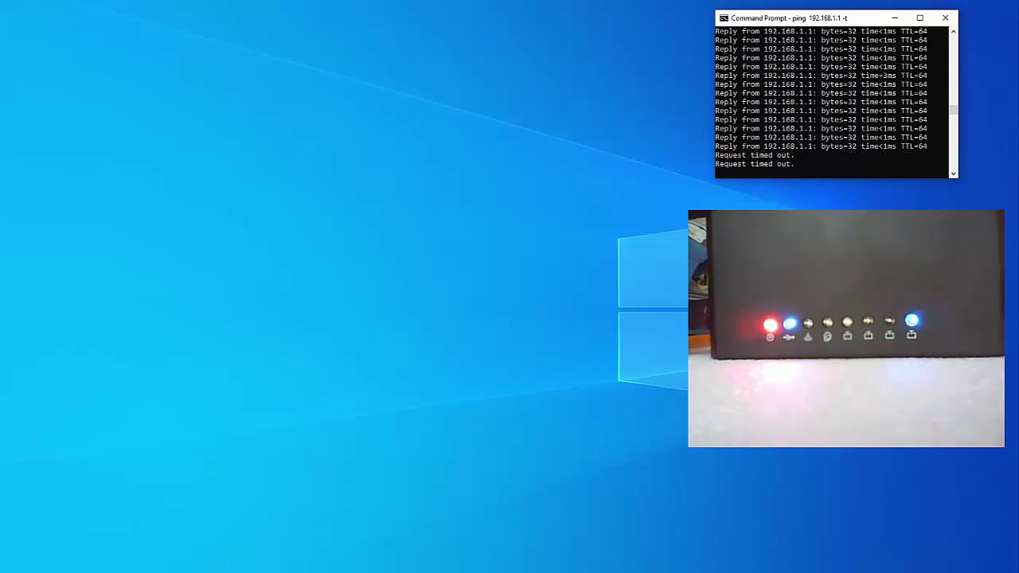
Step: Confirm pings to 192.168.1.1 reply again and launch the 'router 4G' SSH session in SecureCRT
click(402, 391)
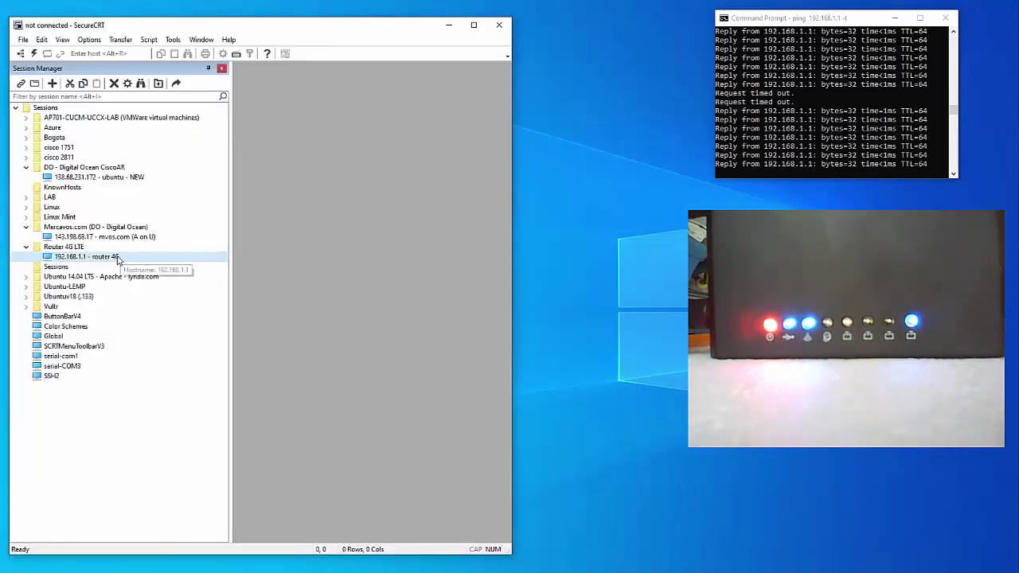
double_click(134, 256)
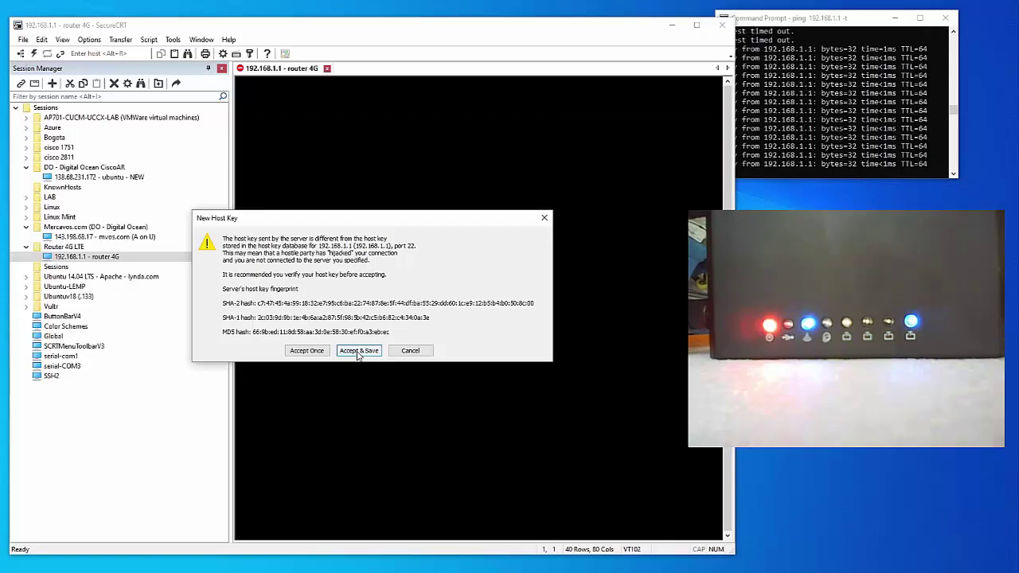
Step: Accept and save the router's host key, then highlight 'WiFiX' and 'OpenWrt 18.06.7' in the banner
click(358, 351)
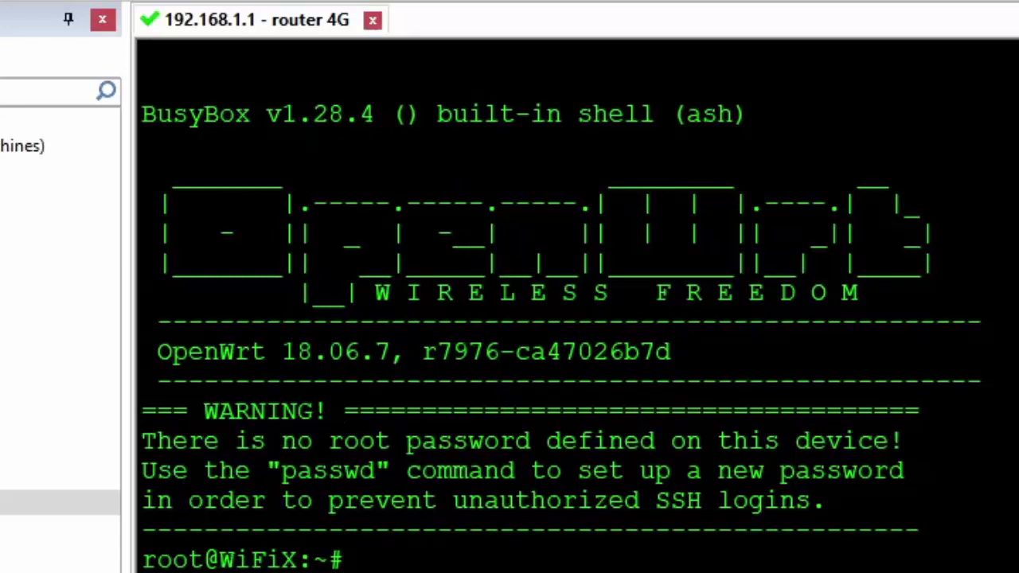
drag(220, 560, 297, 560)
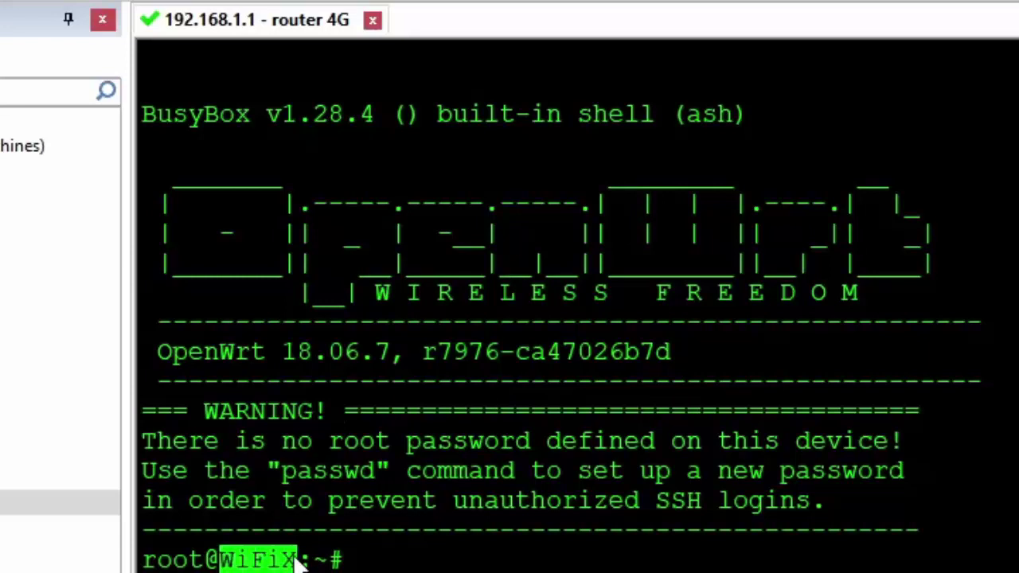
drag(164, 357, 393, 357)
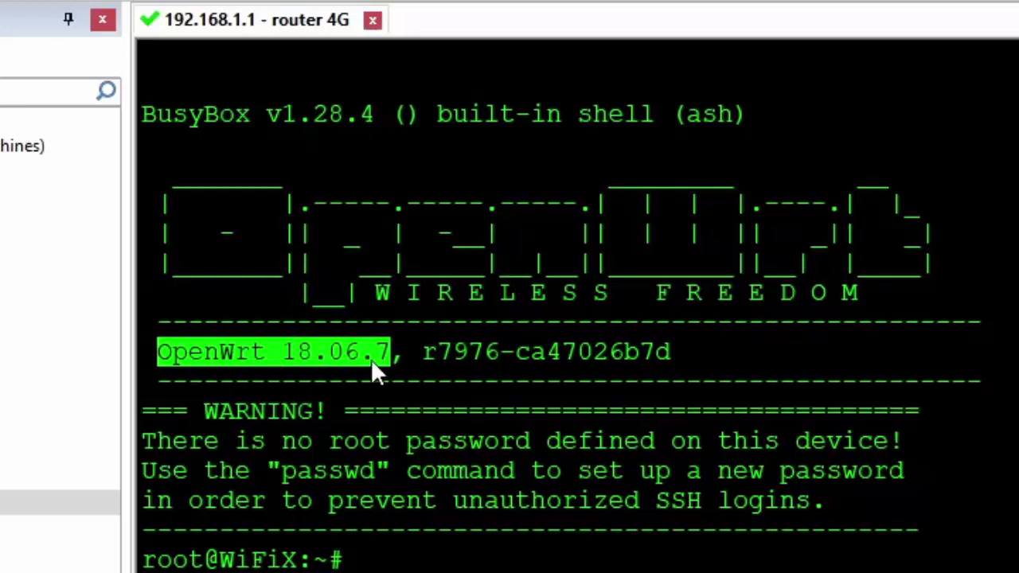
click(424, 359)
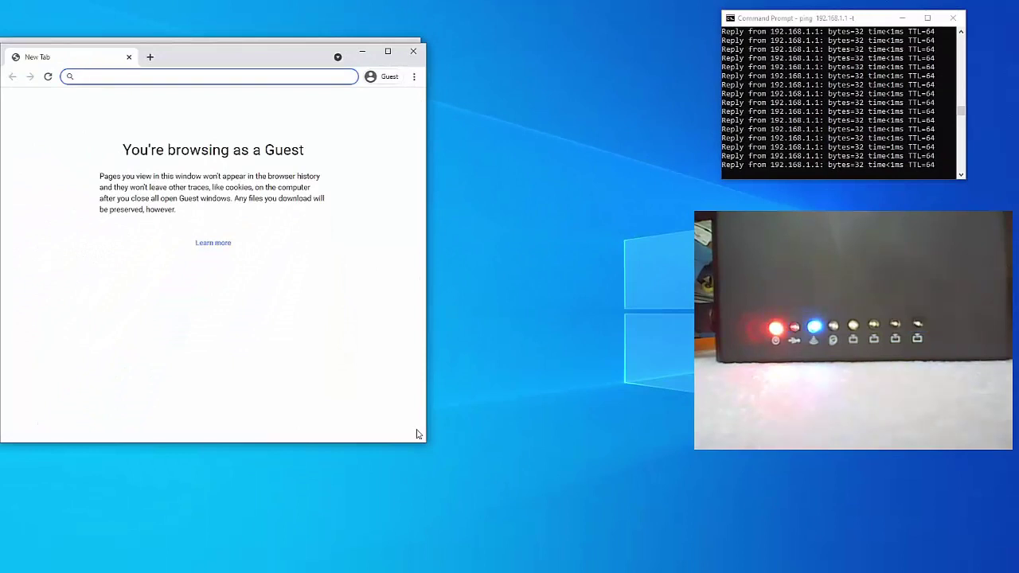
Step: Widen the Chrome window and load 192.168.1.1 to reach the LuCI login page
drag(427, 427, 745, 426)
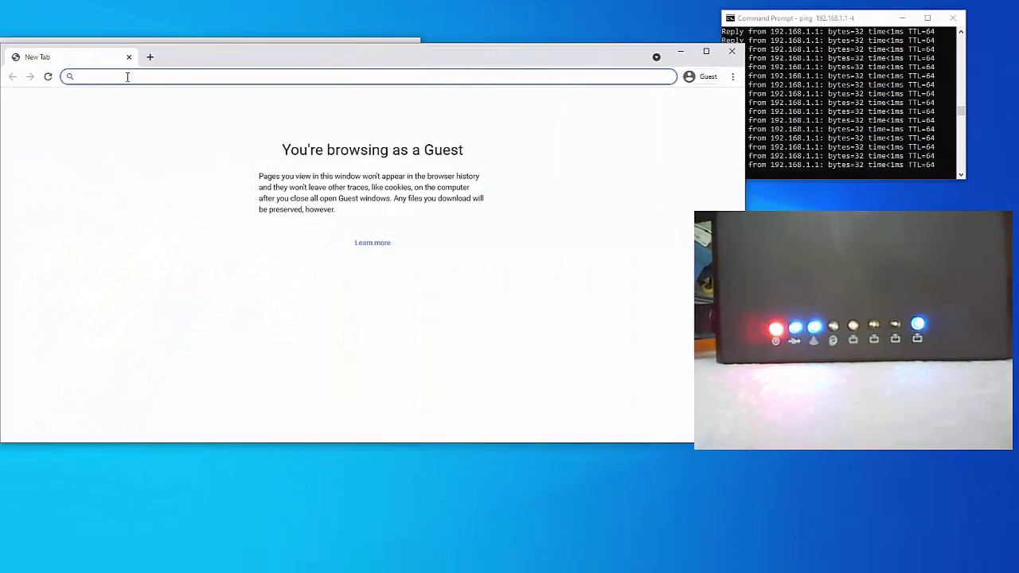
text(192)
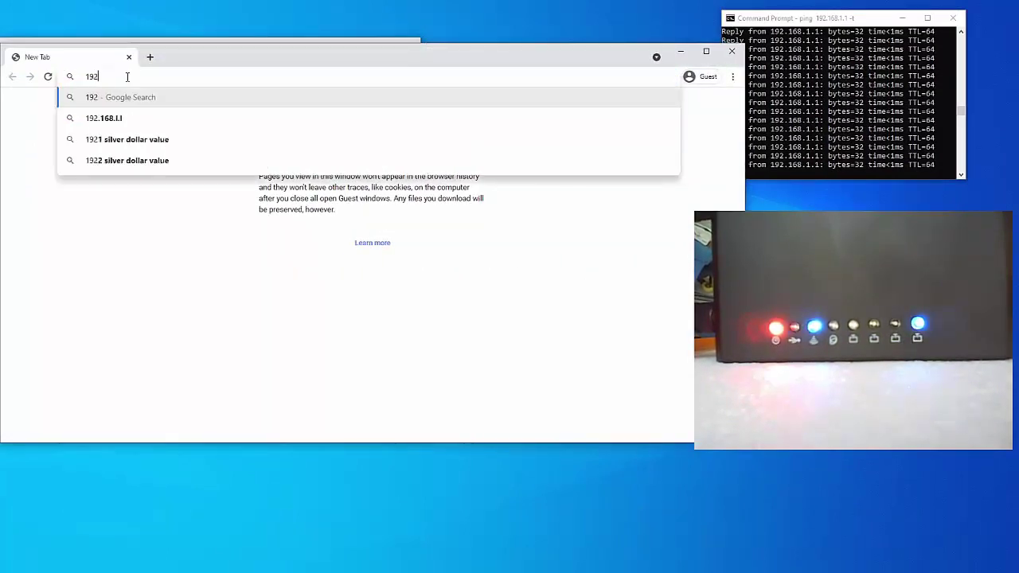
text(.168)
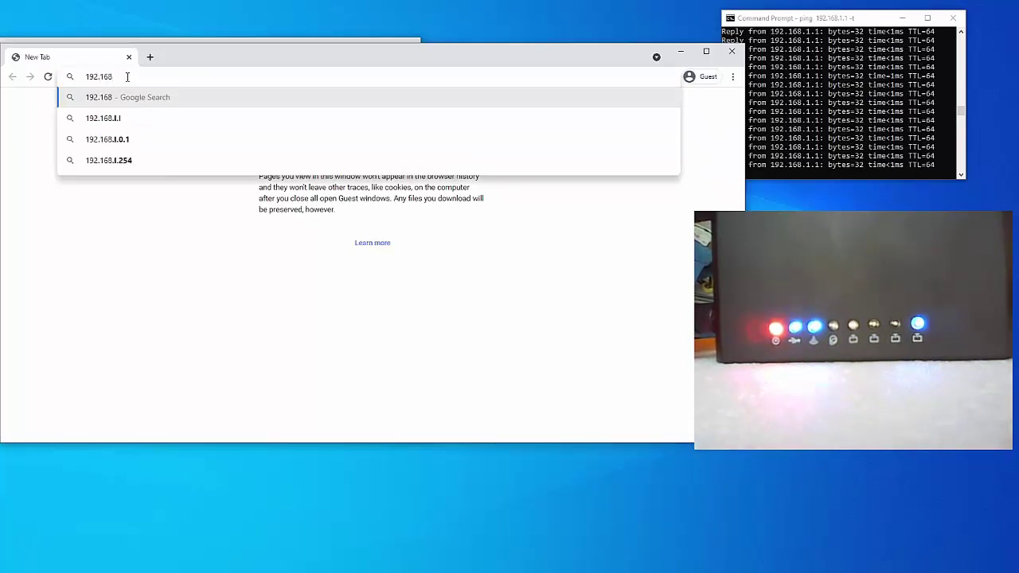
text(.1.1)
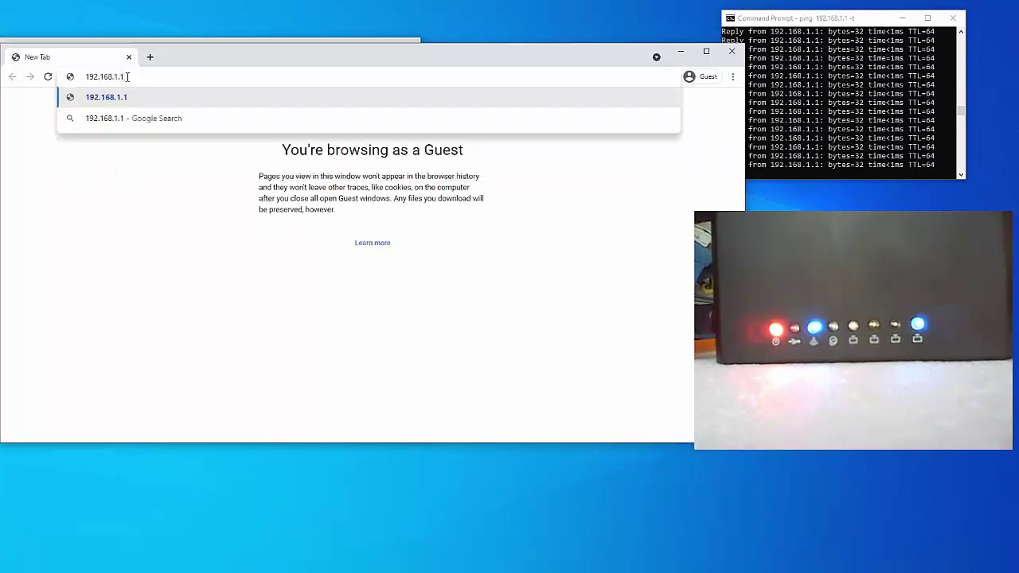
key(Return)
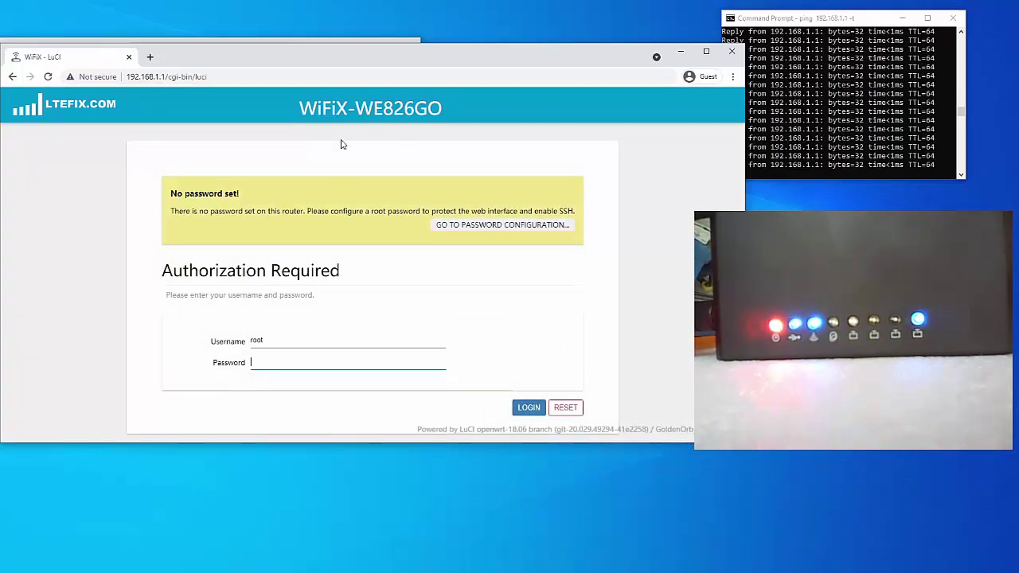
Step: Note the 'No password set!' warning, log in as root, and go to password configuration
drag(171, 195, 252, 199)
click(178, 195)
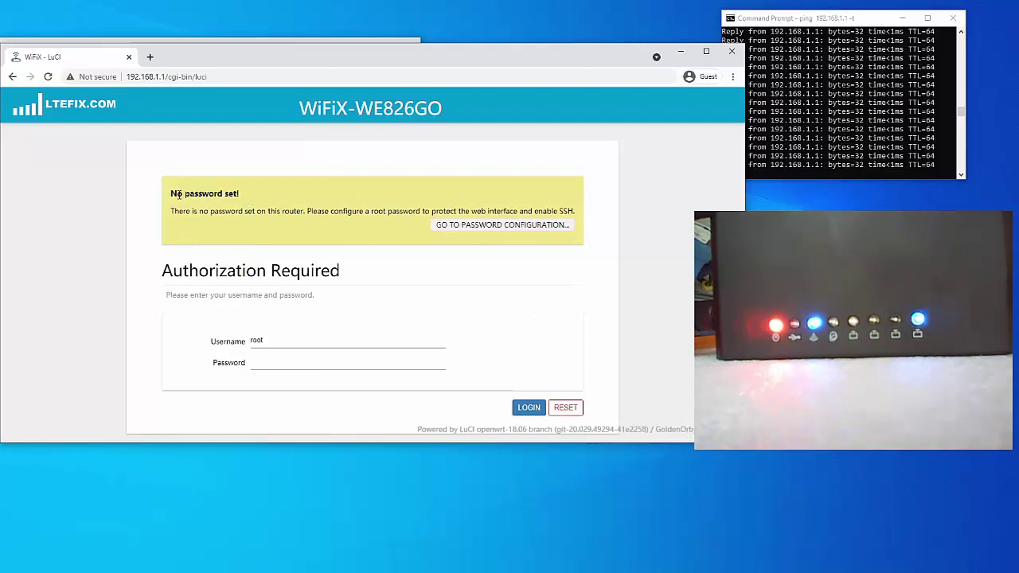
drag(179, 195, 286, 199)
click(283, 214)
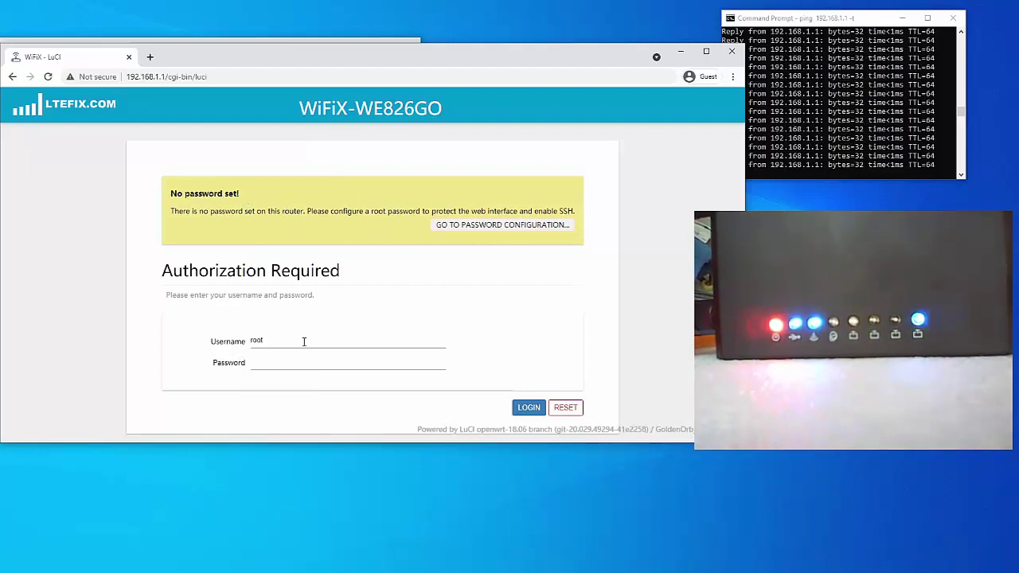
click(518, 407)
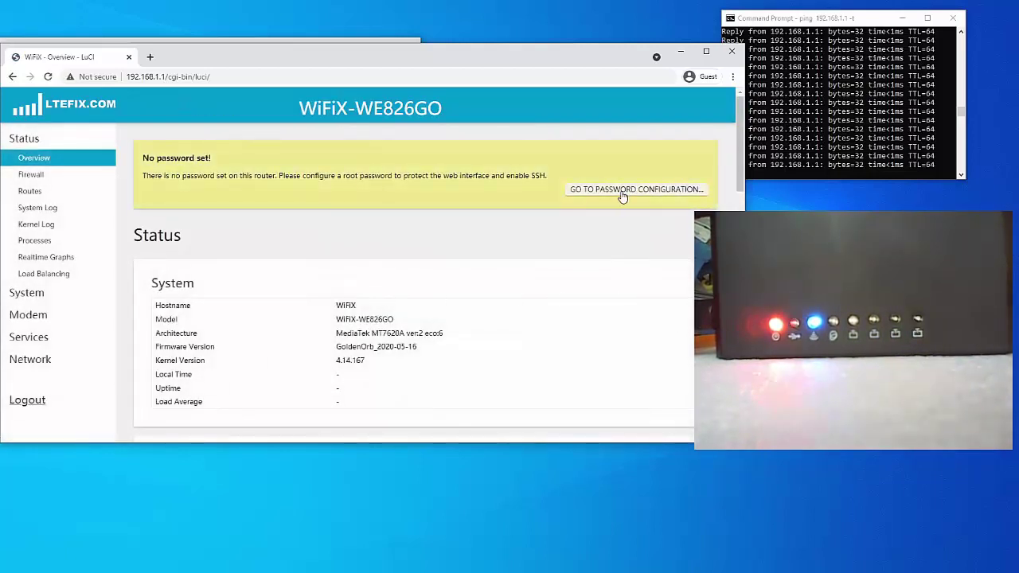
click(621, 191)
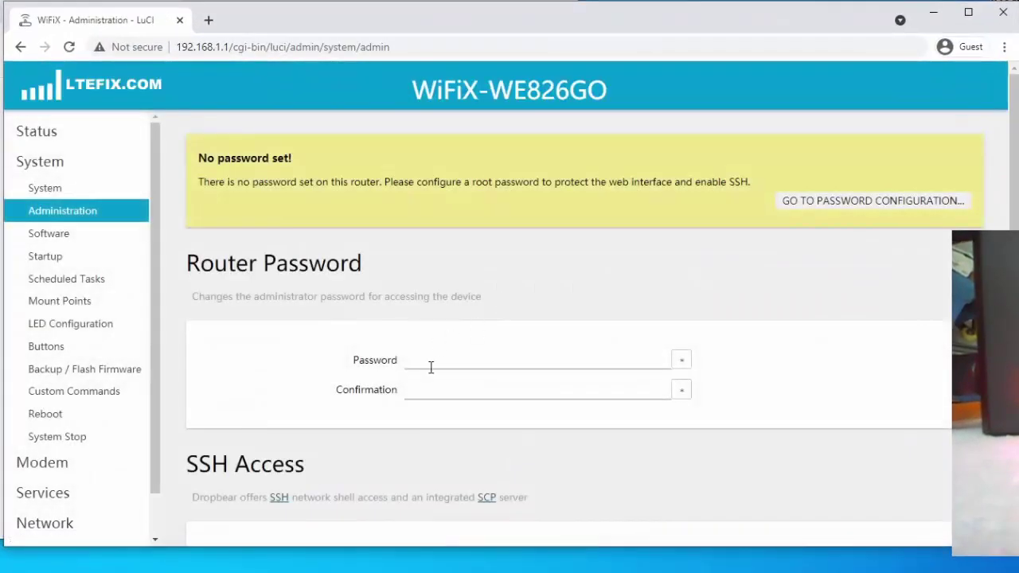
Step: Enter and confirm the new root password, check both with the reveal toggles, then save & apply
click(431, 367)
text(a)
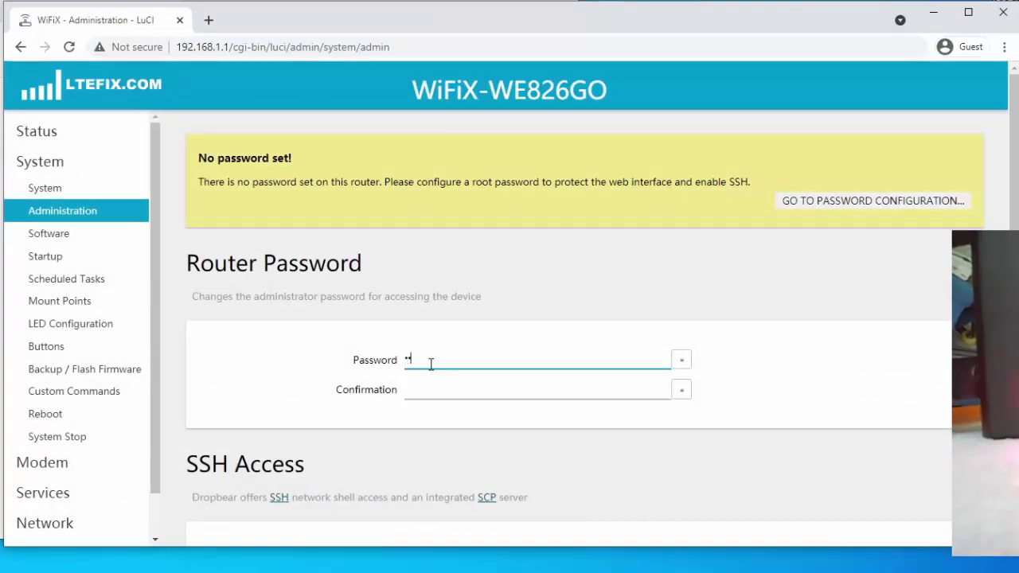
text(dm)
key(Tab)
text(adm)
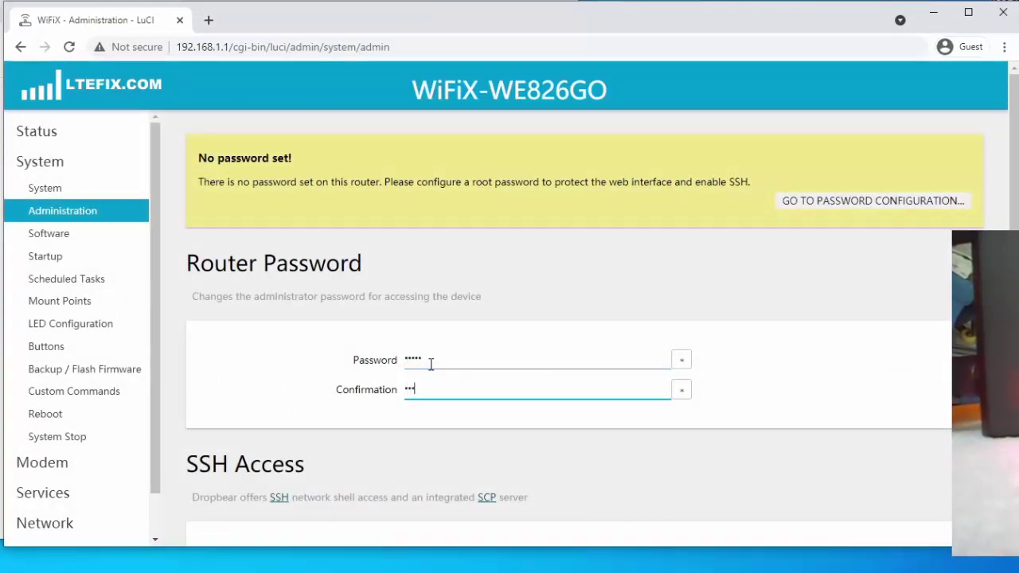
text(in)
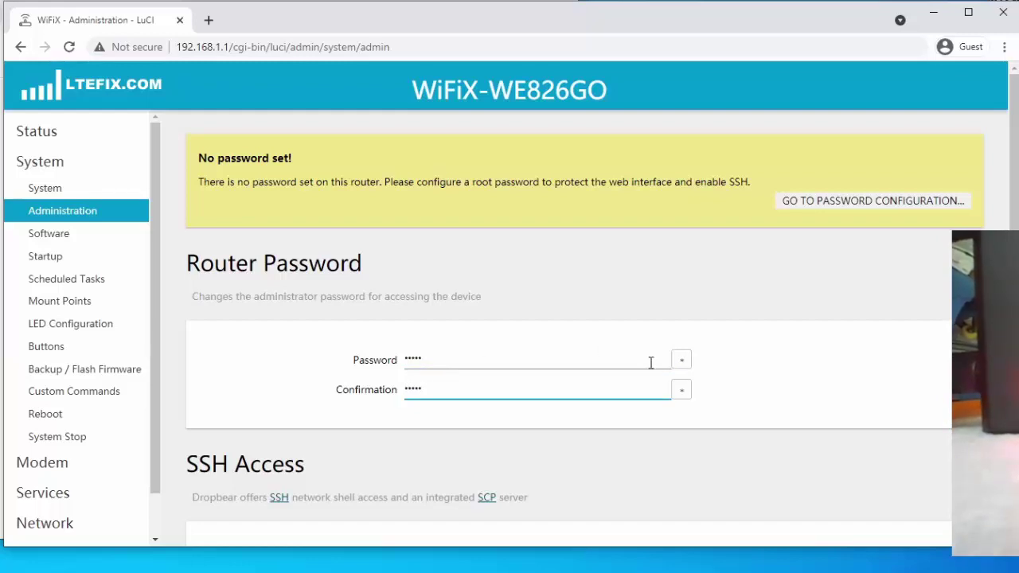
click(681, 364)
click(681, 391)
click(681, 367)
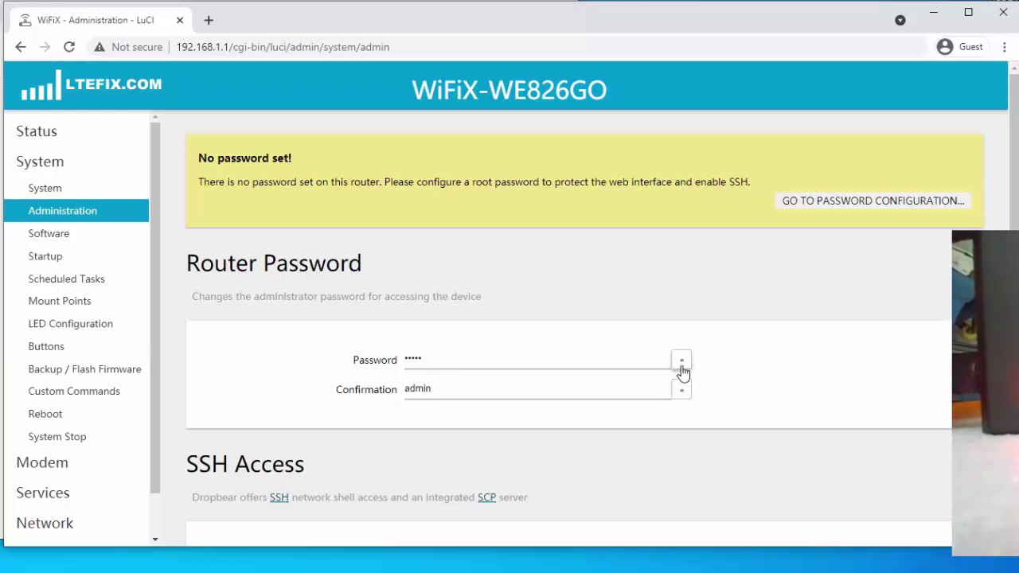
click(681, 391)
scroll(563, 399, down, 7)
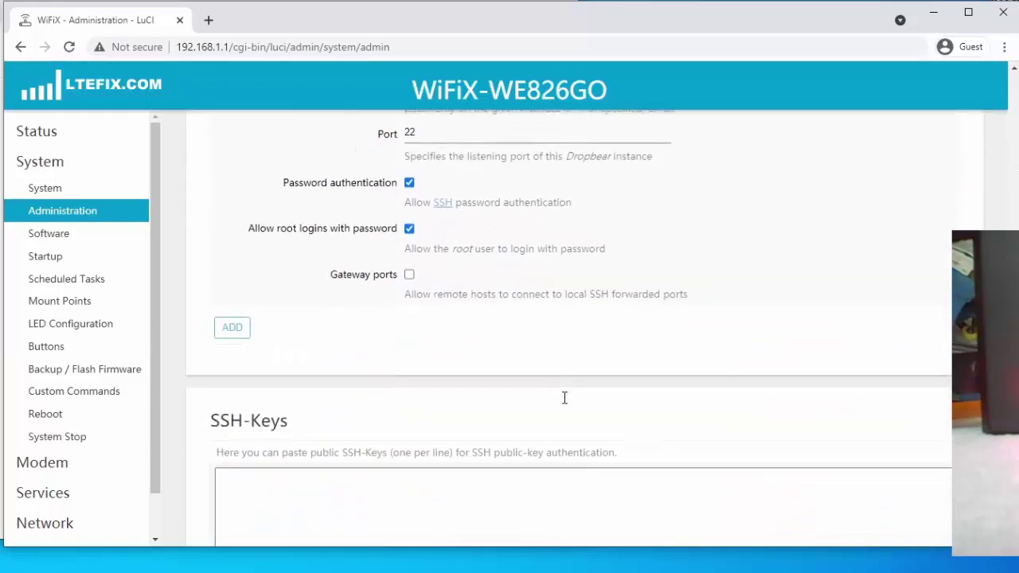
scroll(564, 399, down, 3)
click(820, 485)
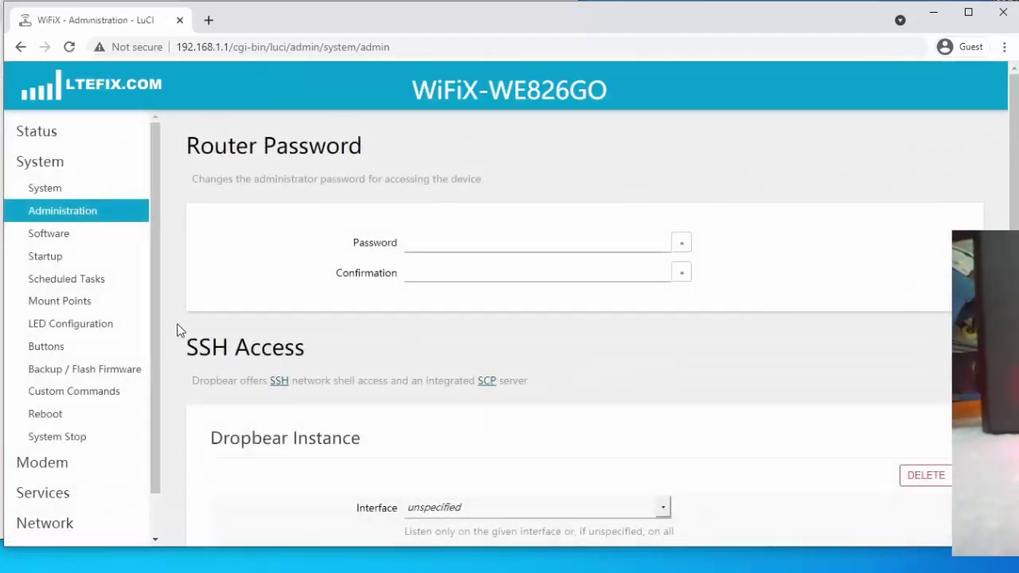
scroll(179, 331, down, 8)
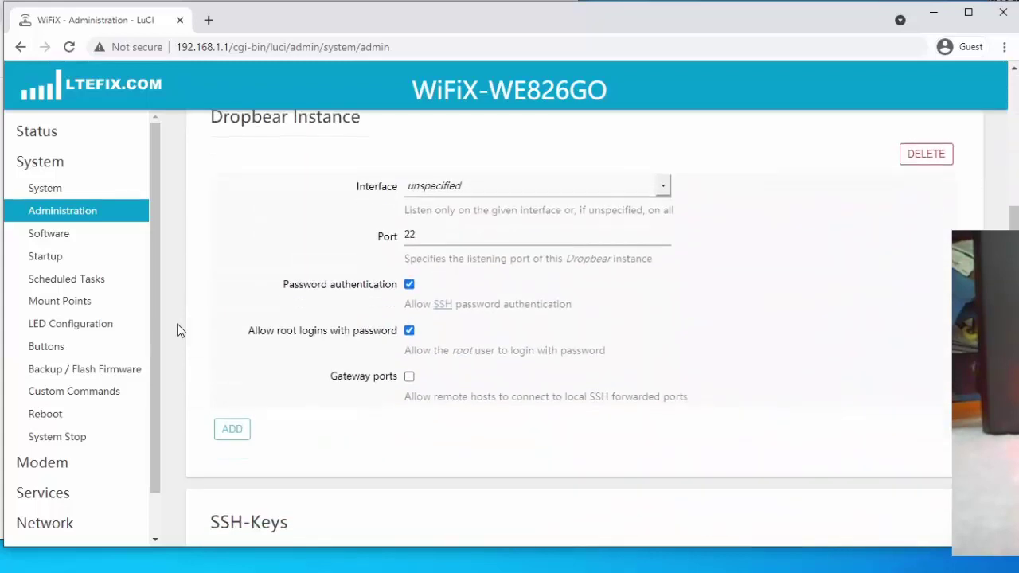
scroll(178, 330, up, 8)
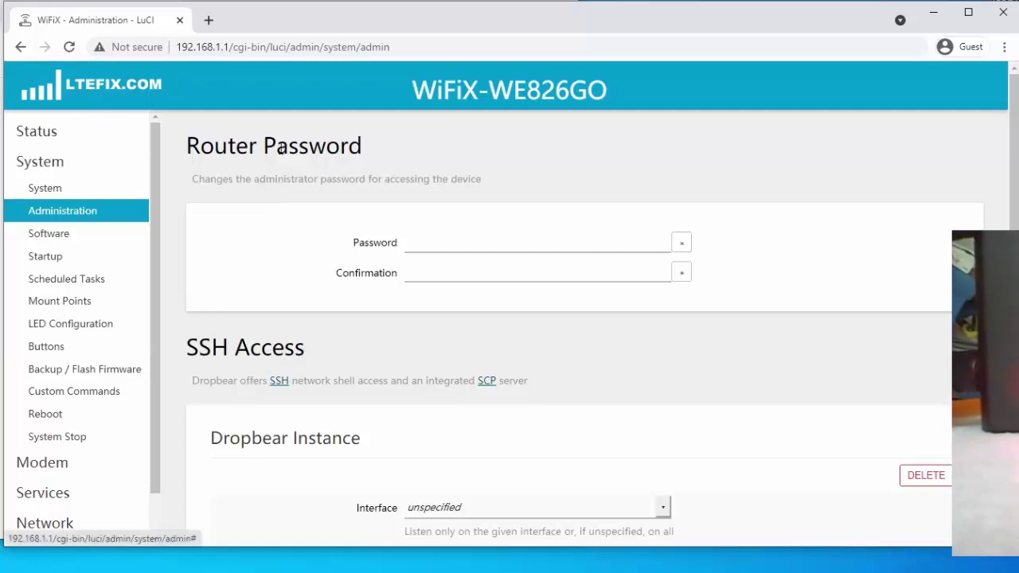
scroll(165, 348, down, 8)
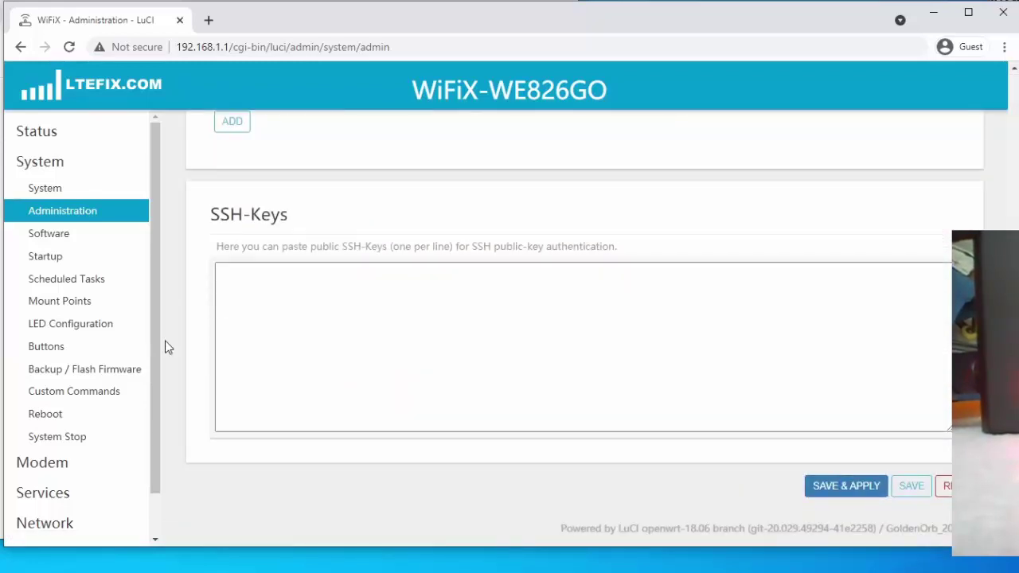
scroll(177, 257, up, 1)
scroll(177, 257, up, 7)
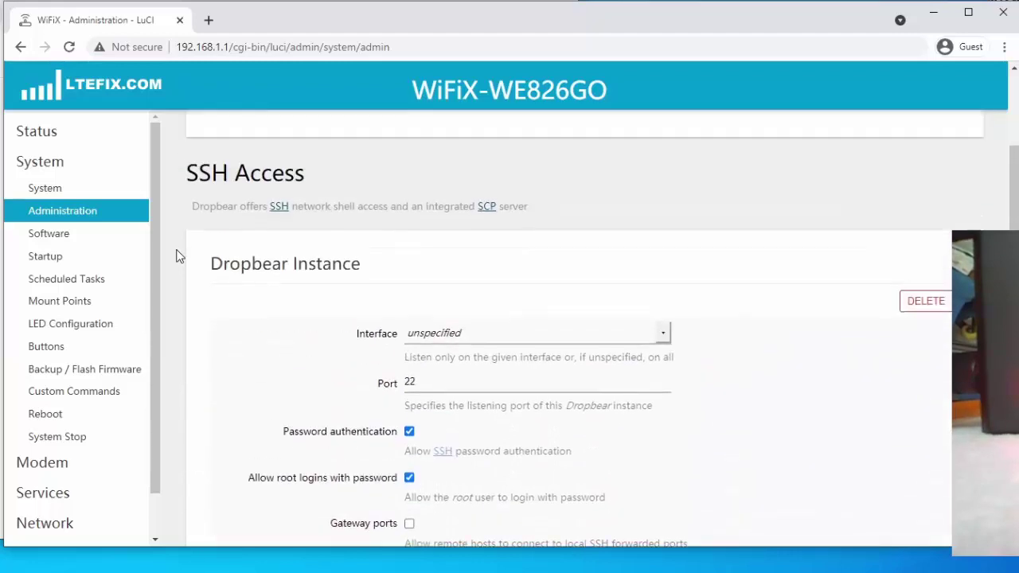
scroll(153, 431, down, 1)
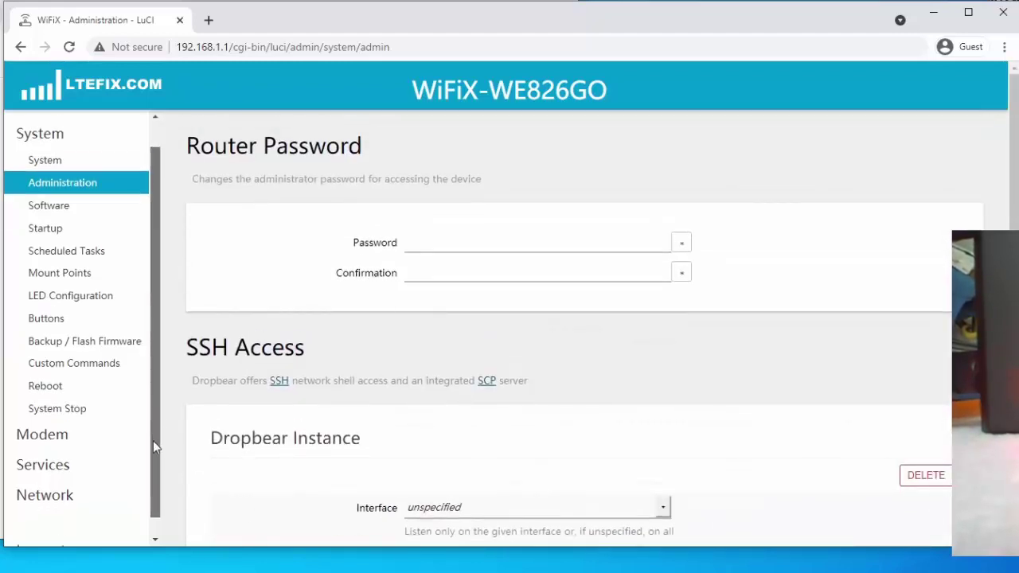
scroll(155, 405, up, 1)
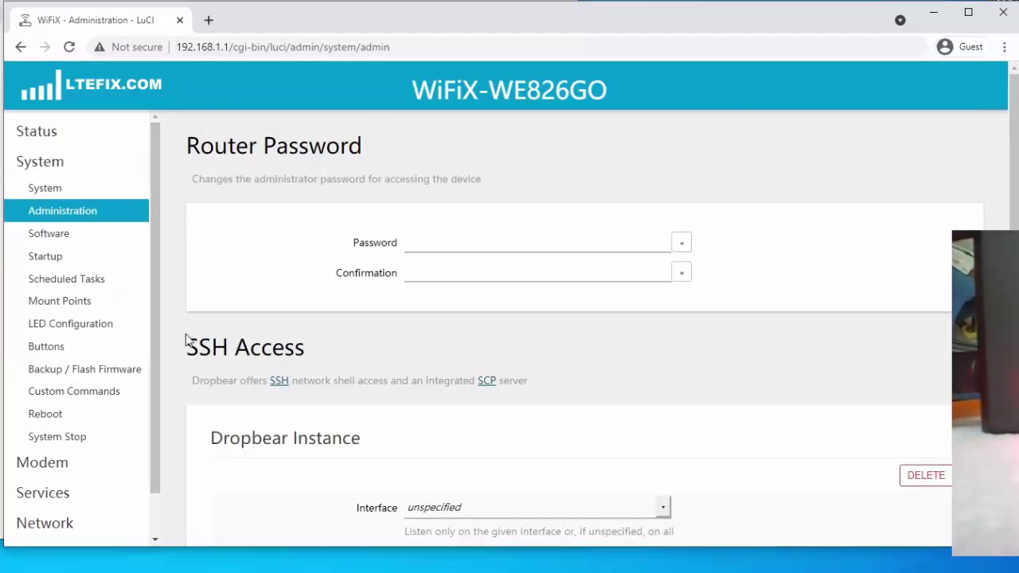
scroll(182, 311, down, 8)
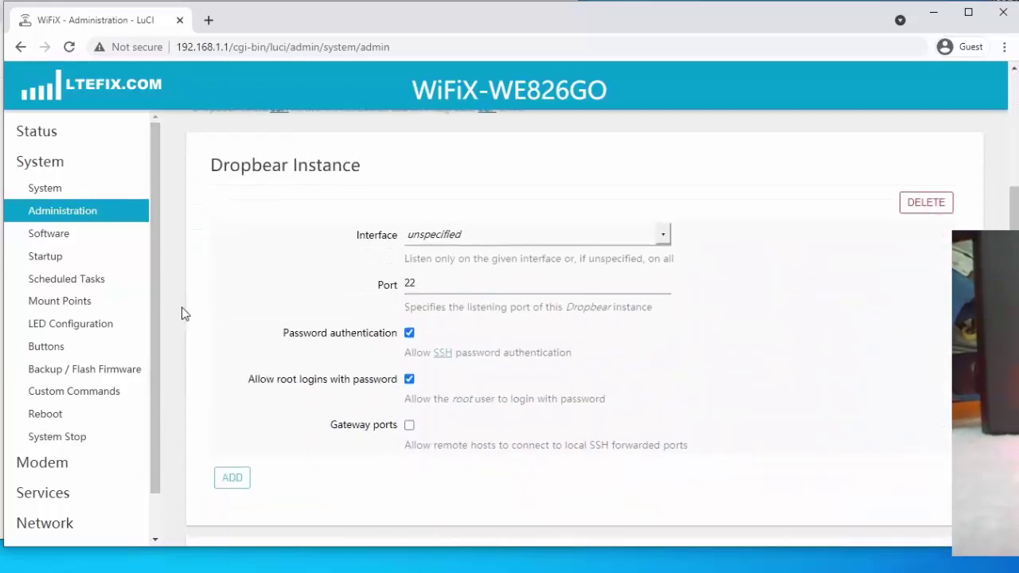
scroll(183, 311, up, 3)
scroll(183, 313, up, 5)
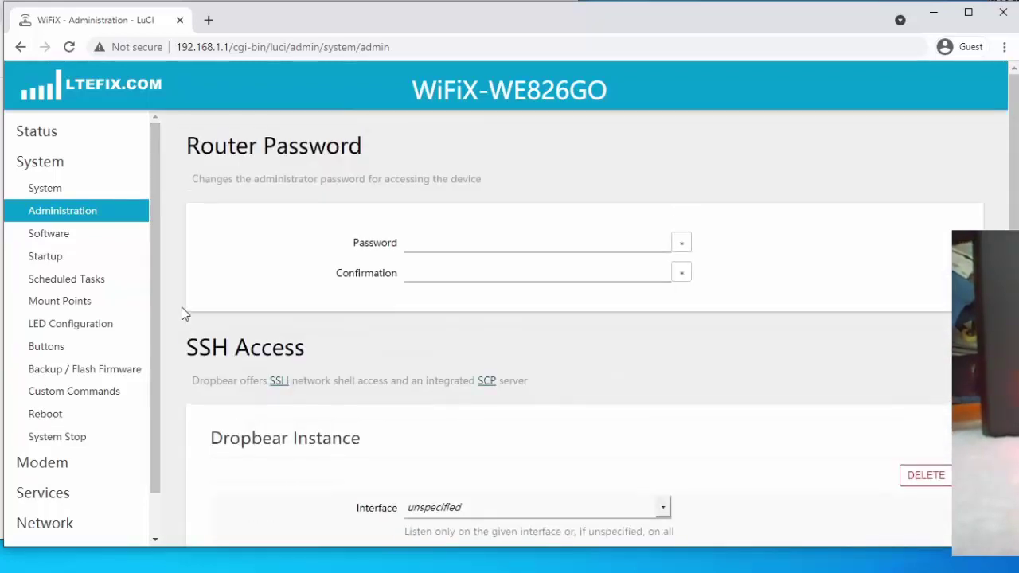